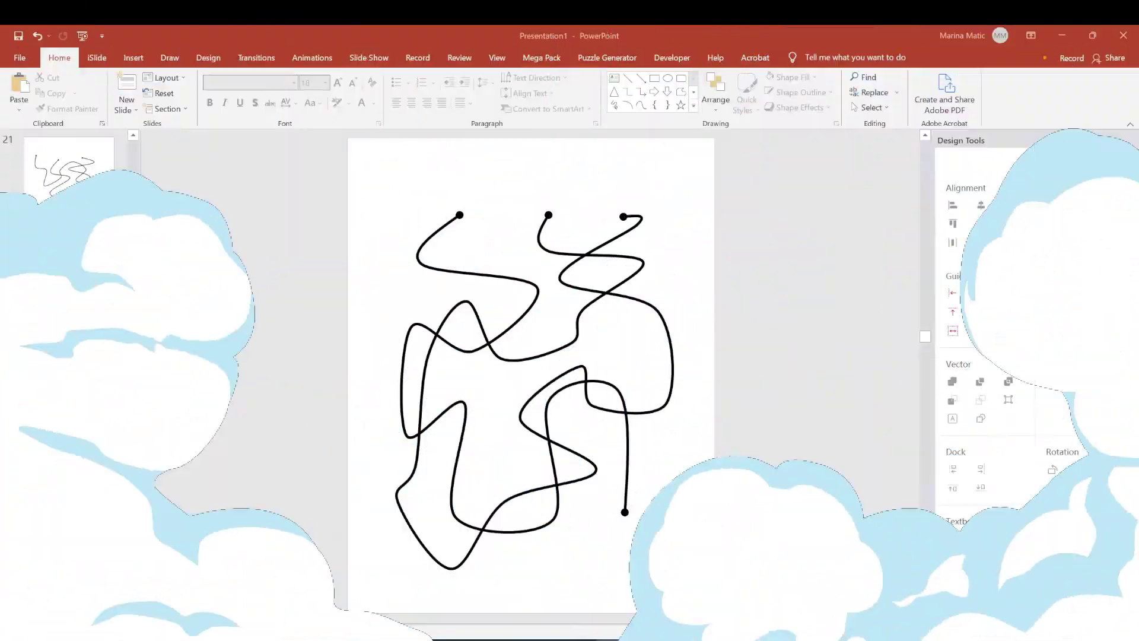
# - On blank slide 25, draw a long winding freeform line as the first maze path
pyautogui.scroll(-4, 104, 413)
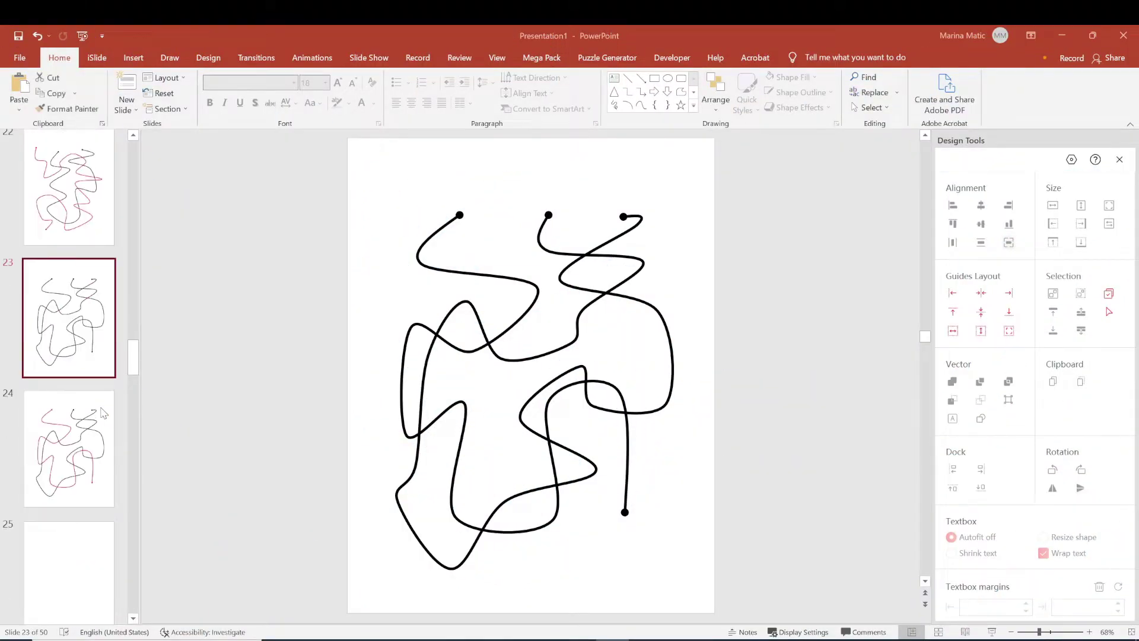
pyautogui.click(104, 489)
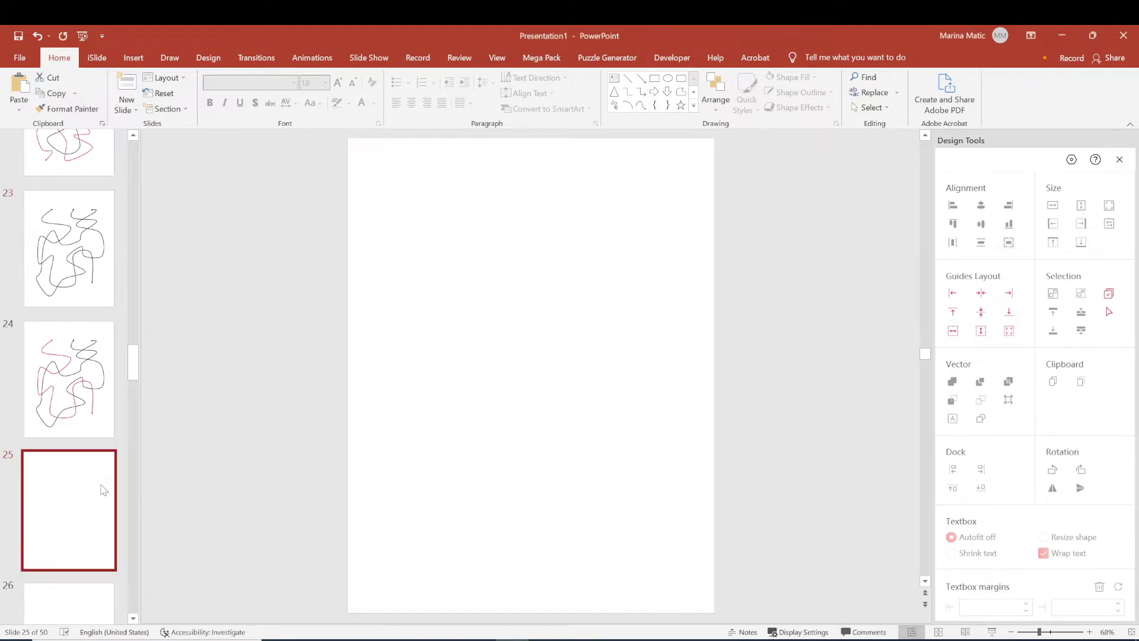
pyautogui.click(134, 57)
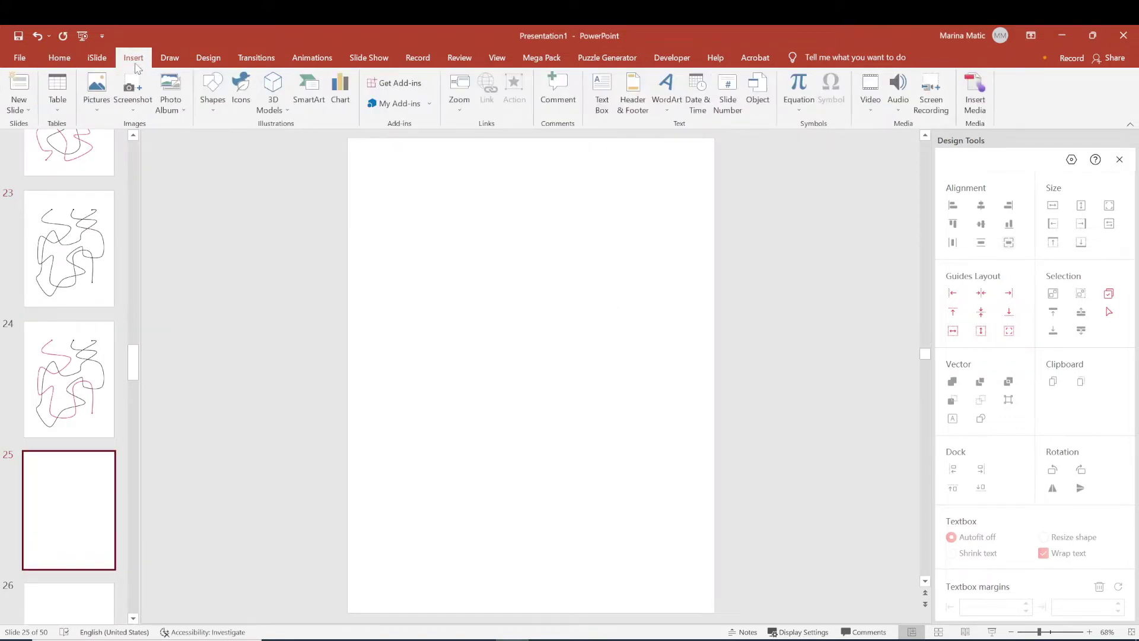
pyautogui.click(212, 95)
pyautogui.click(233, 153)
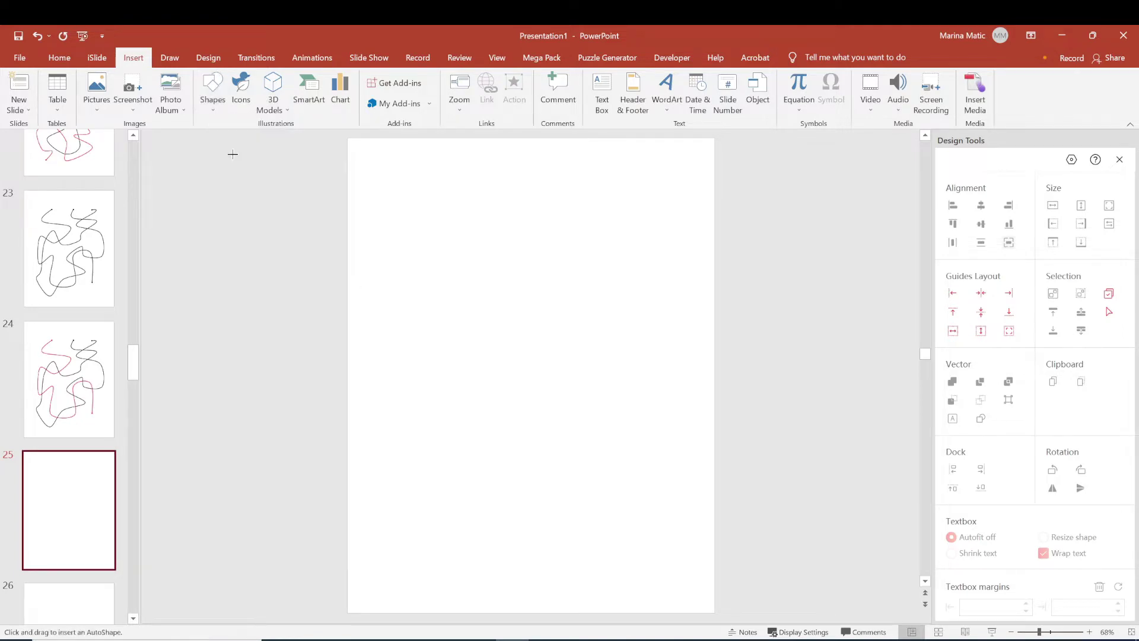
pyautogui.moveTo(458, 225)
pyautogui.mouseDown()
pyautogui.moveTo(418, 284)
pyautogui.moveTo(433, 338)
pyautogui.moveTo(524, 297)
pyautogui.moveTo(568, 368)
pyautogui.moveTo(480, 391)
pyautogui.moveTo(468, 462)
pyautogui.moveTo(427, 453)
pyautogui.moveTo(407, 523)
pyautogui.moveTo(475, 552)
pyautogui.moveTo(516, 478)
pyautogui.moveTo(552, 536)
pyautogui.moveTo(622, 537)
pyautogui.moveTo(591, 445)
pyautogui.moveTo(646, 422)
pyautogui.moveTo(613, 331)
pyautogui.moveTo(656, 308)
pyautogui.moveTo(595, 253)
pyautogui.moveTo(543, 248)
pyautogui.moveTo(543, 221)
pyautogui.mouseUp()
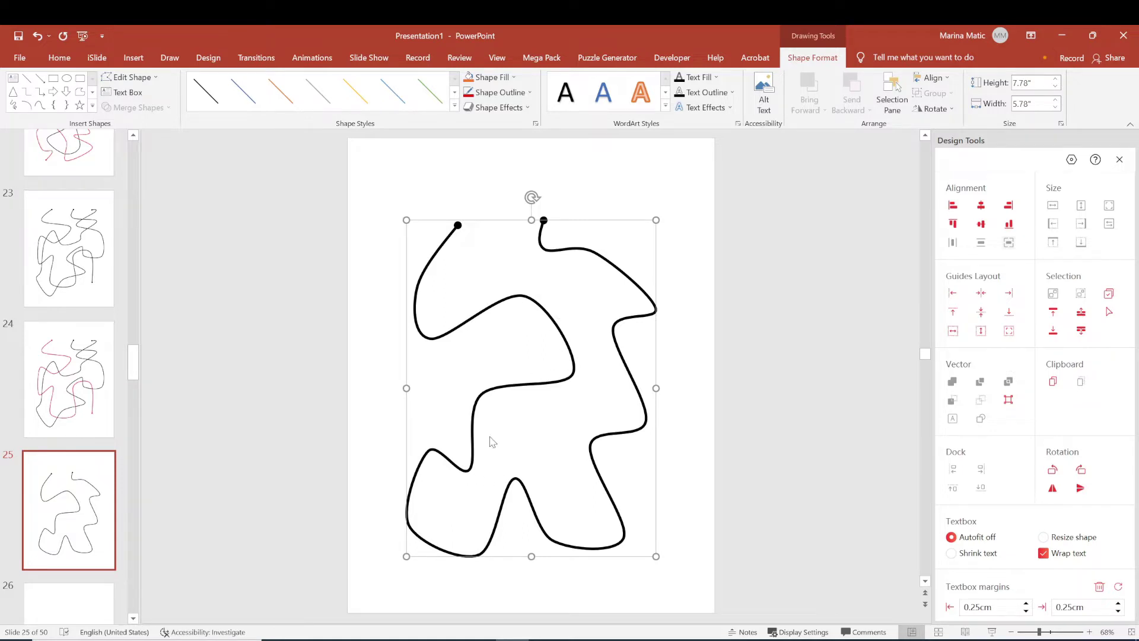
# - Give the winding line round dots on both ends using Arrow Style 11
pyautogui.click(504, 93)
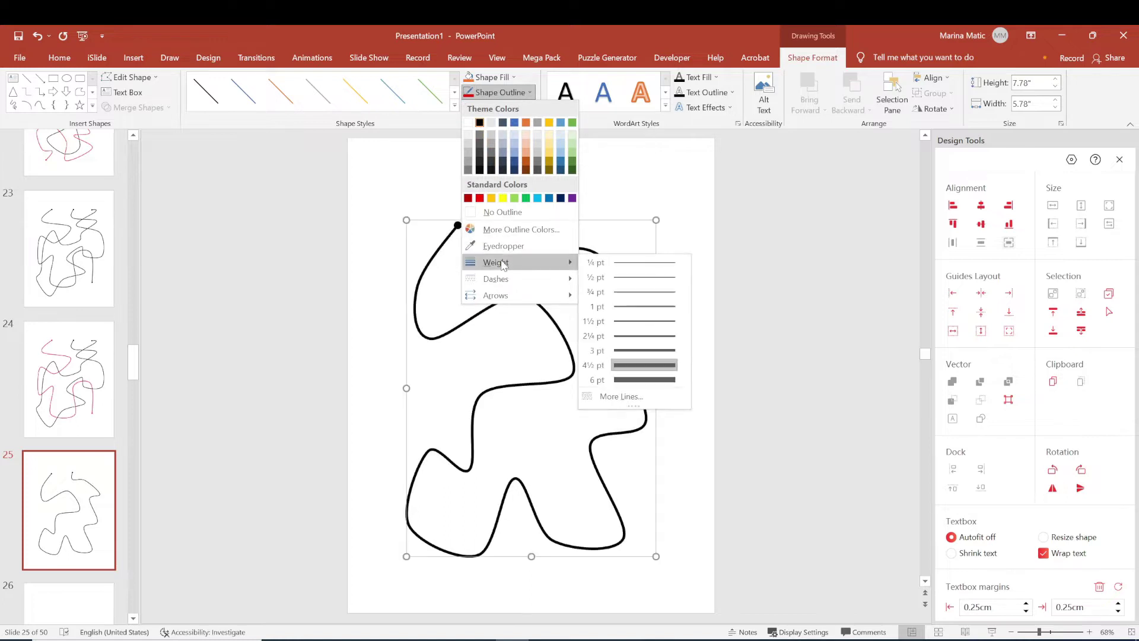
pyautogui.moveTo(527, 295)
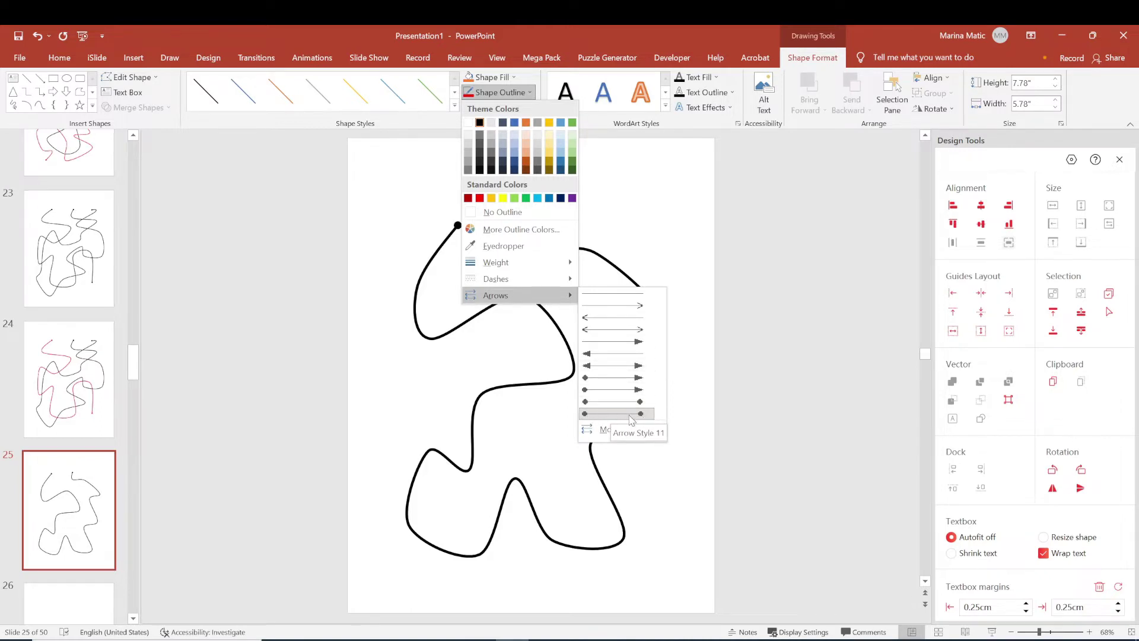
pyautogui.click(648, 417)
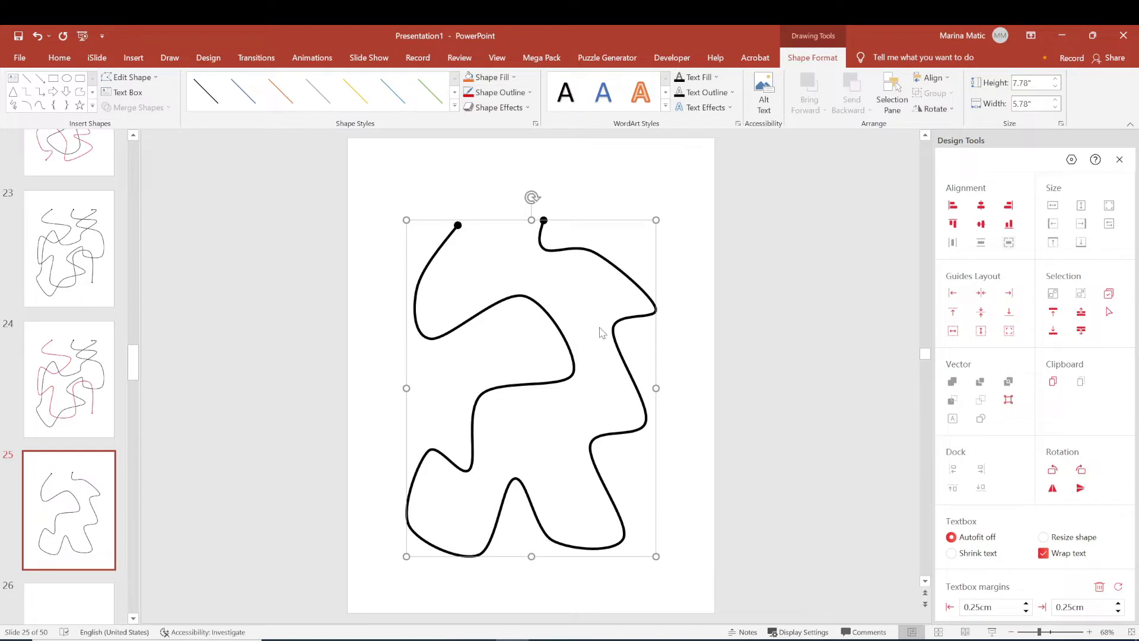
# - Draw a second curve from between the top dots, winding down through the middle to the lower right
pyautogui.click(40, 105)
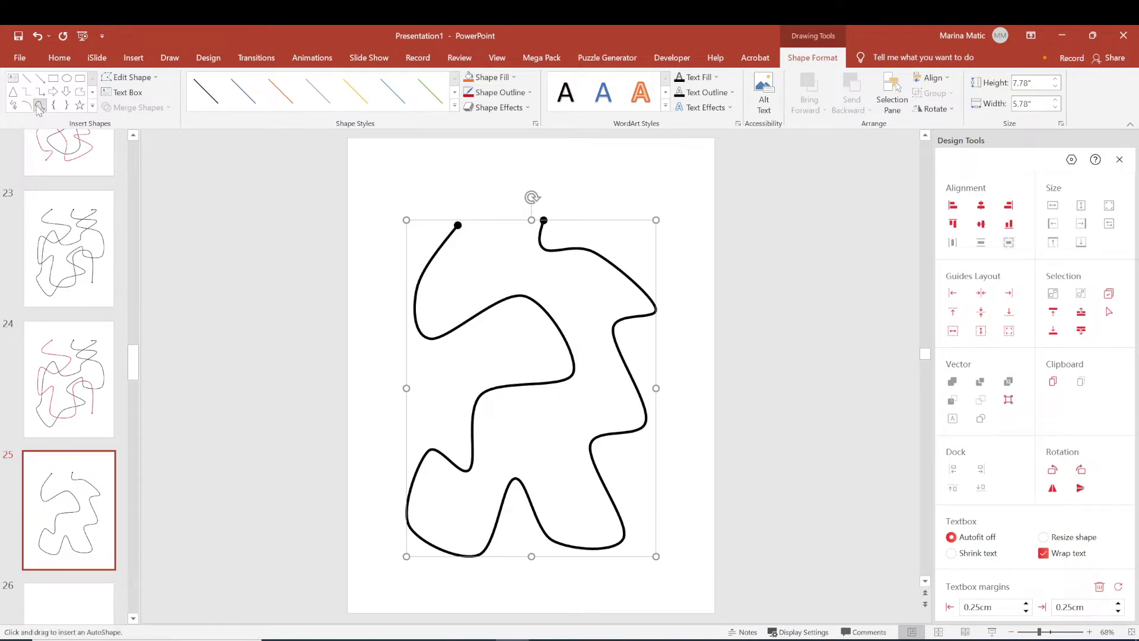
pyautogui.click(494, 215)
pyautogui.click(478, 250)
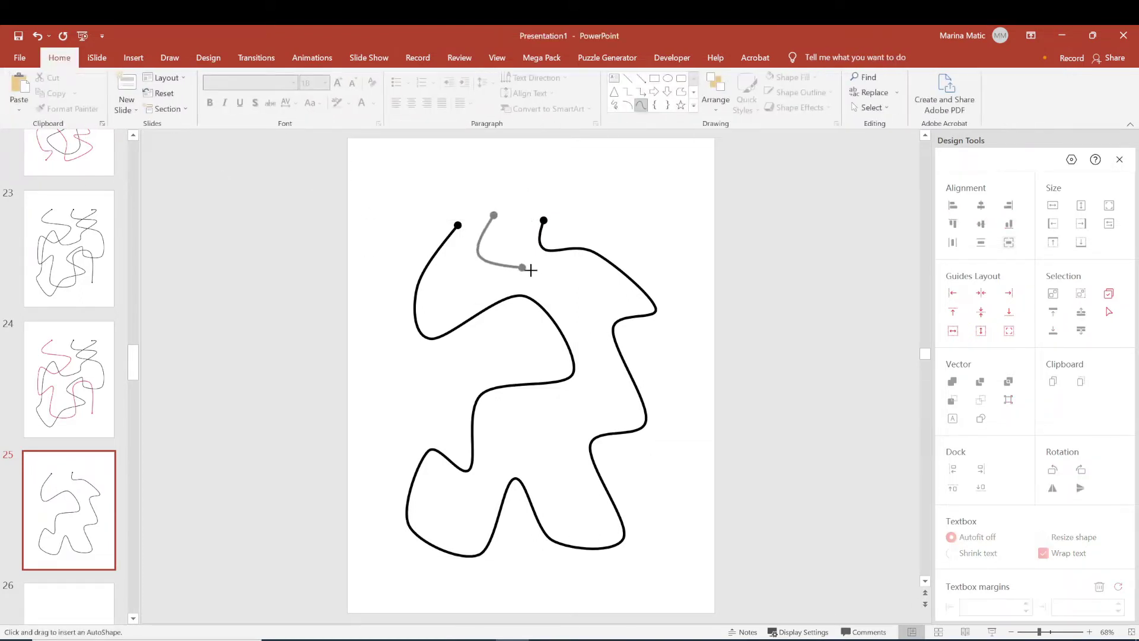
pyautogui.click(528, 276)
pyautogui.click(514, 338)
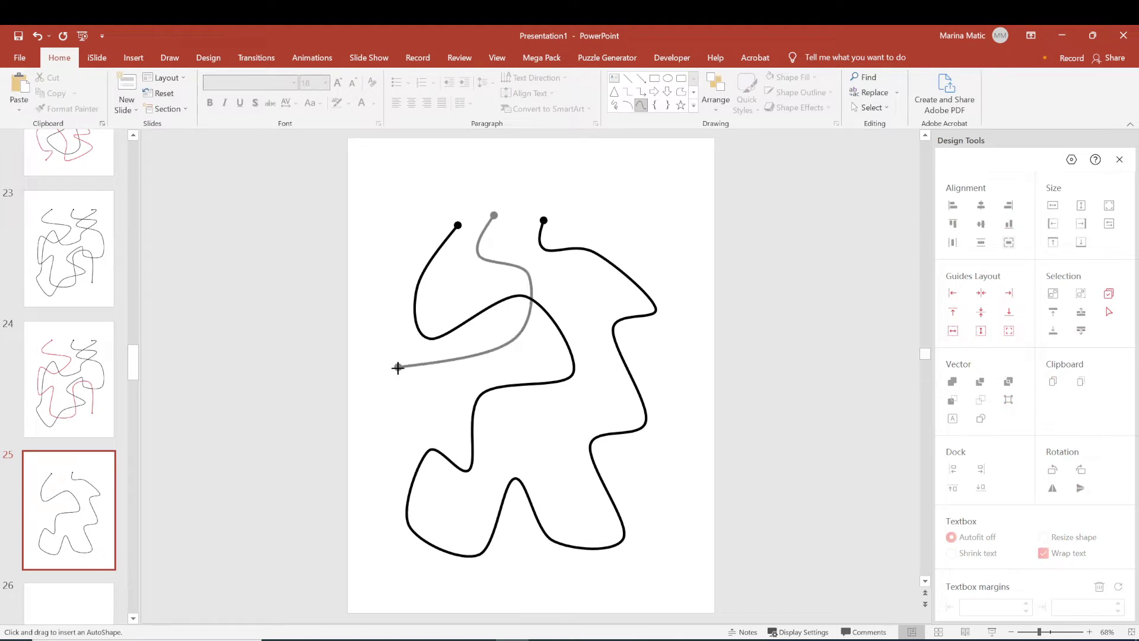
pyautogui.click(397, 366)
pyautogui.click(514, 423)
pyautogui.click(557, 475)
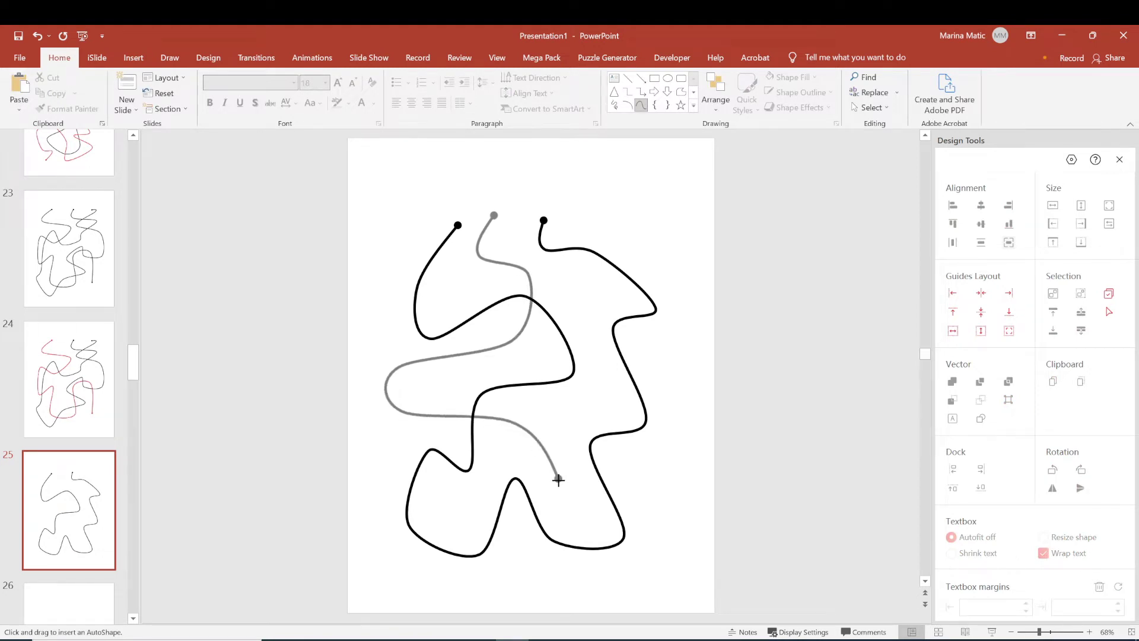
pyautogui.click(639, 465)
pyautogui.doubleClick(661, 537)
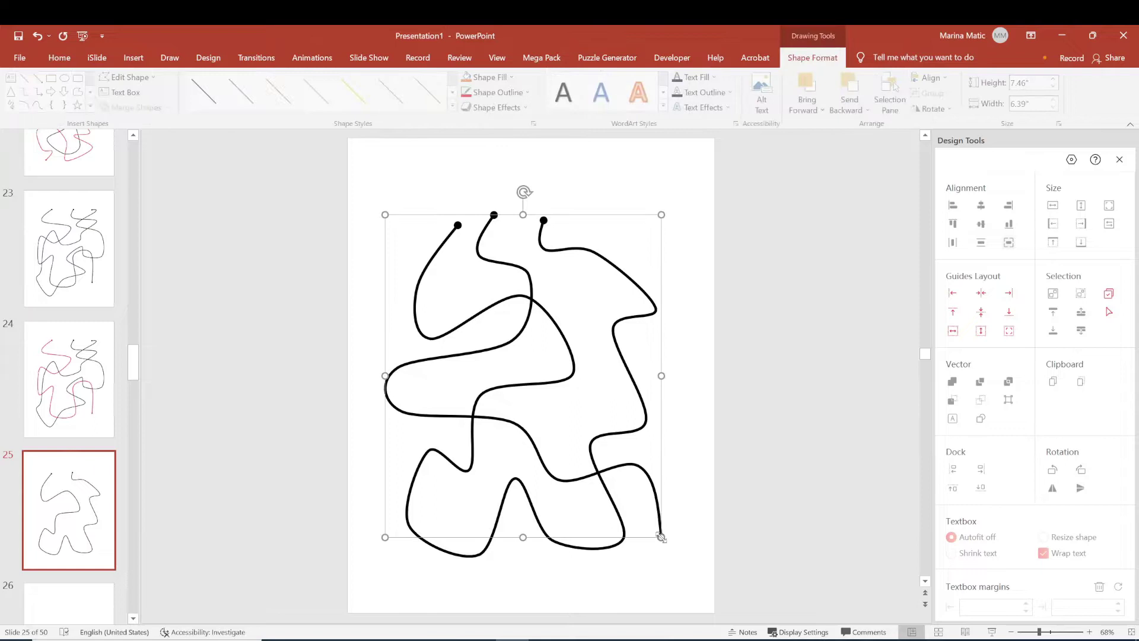
pyautogui.click(726, 507)
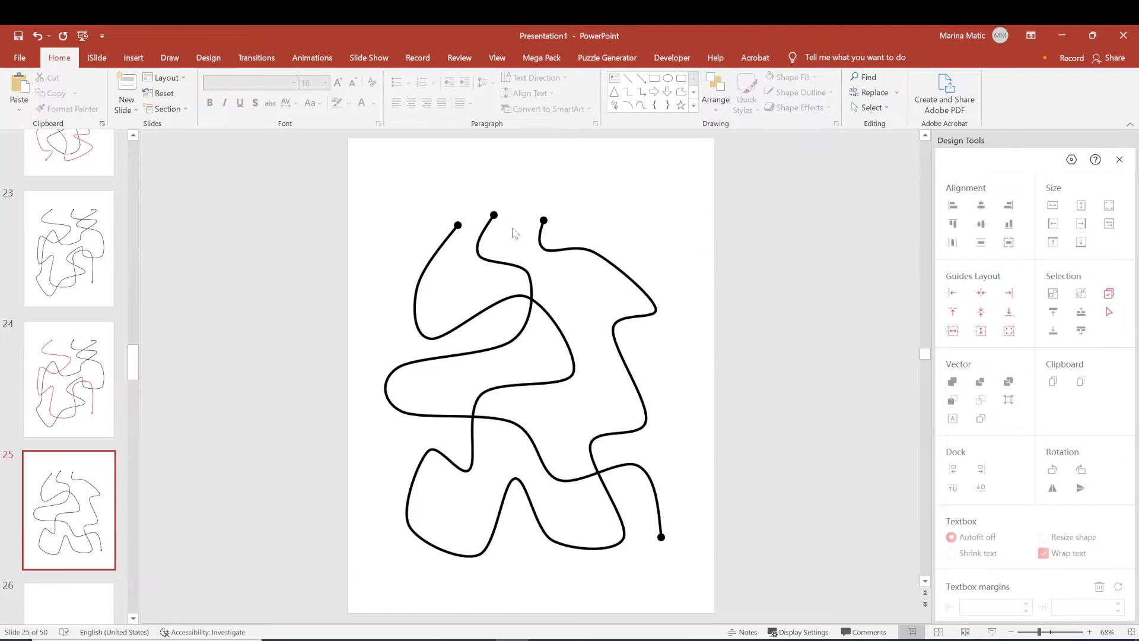
# - Select both maze lines and set their line width to 20 pt in Format Shape
pyautogui.moveTo(298, 179)
pyautogui.mouseDown()
pyautogui.moveTo(527, 359)
pyautogui.moveTo(756, 586)
pyautogui.mouseUp()
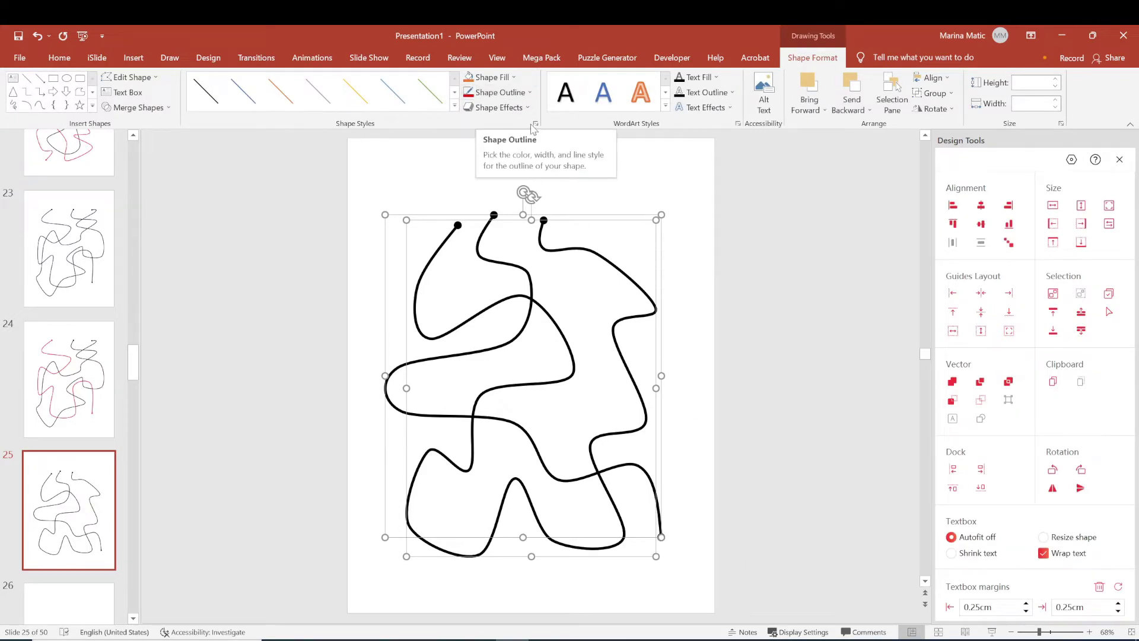
pyautogui.click(536, 124)
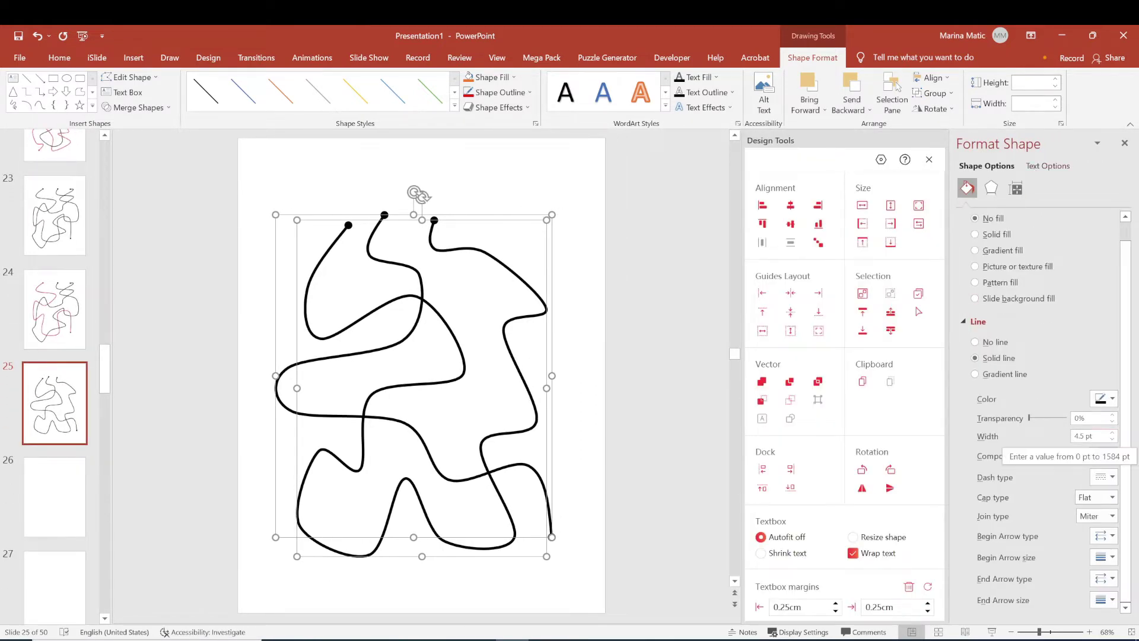
pyautogui.doubleClick(1069, 436)
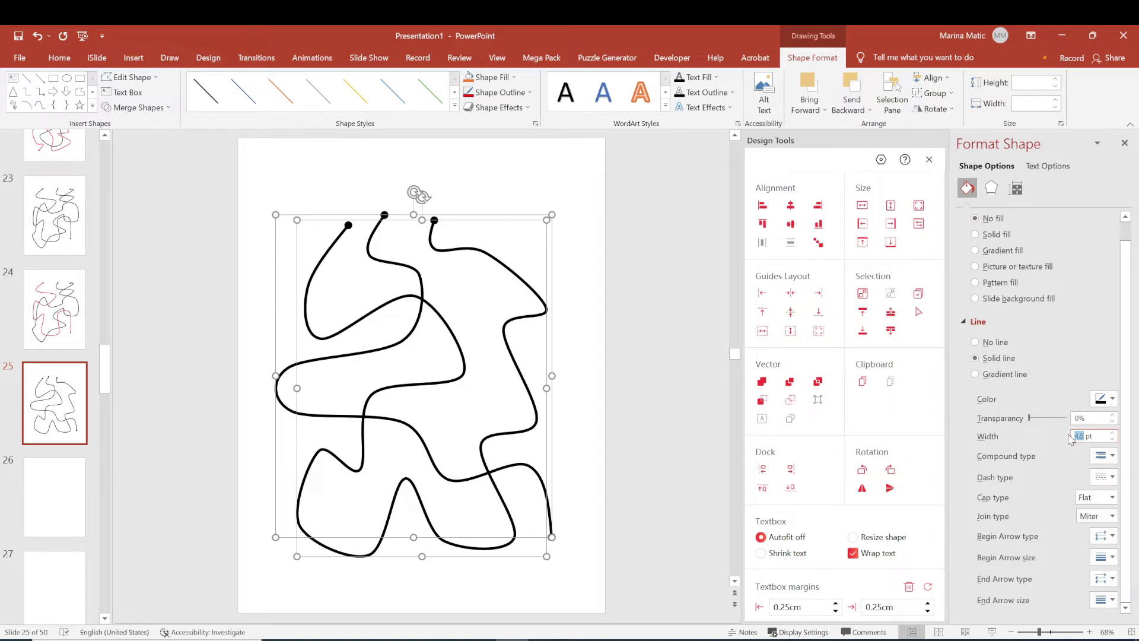
pyautogui.write('20')
pyautogui.press('Return')
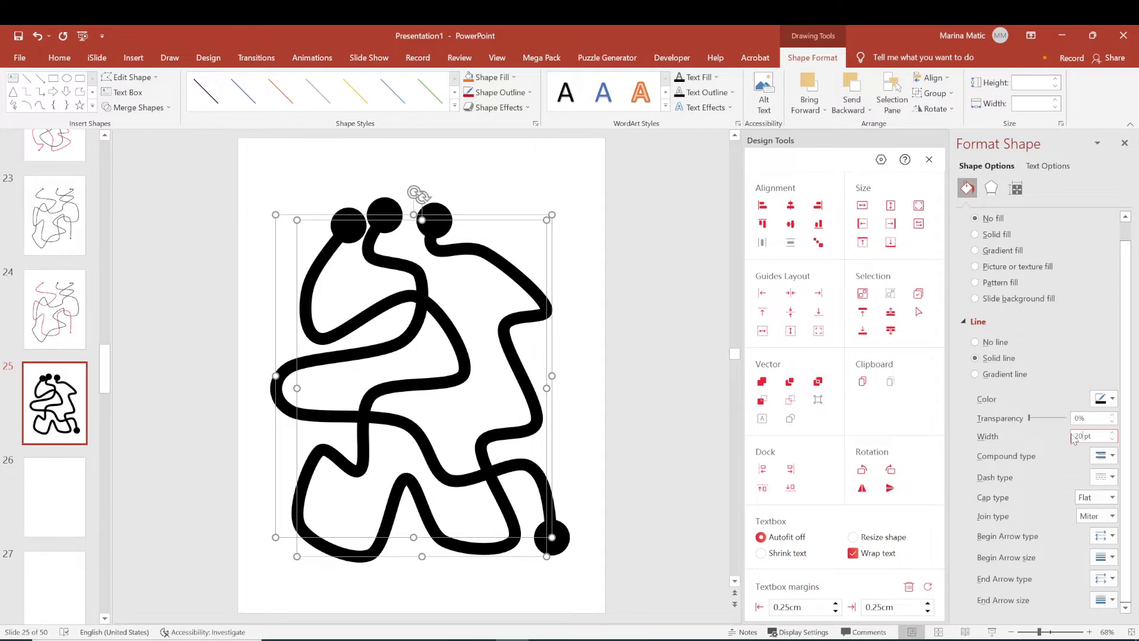
# - Duplicate the 20 pt maze lines and make the copy a white 14 pt line
pyautogui.click(1039, 435)
pyautogui.hotkey('ctrl', 'd')
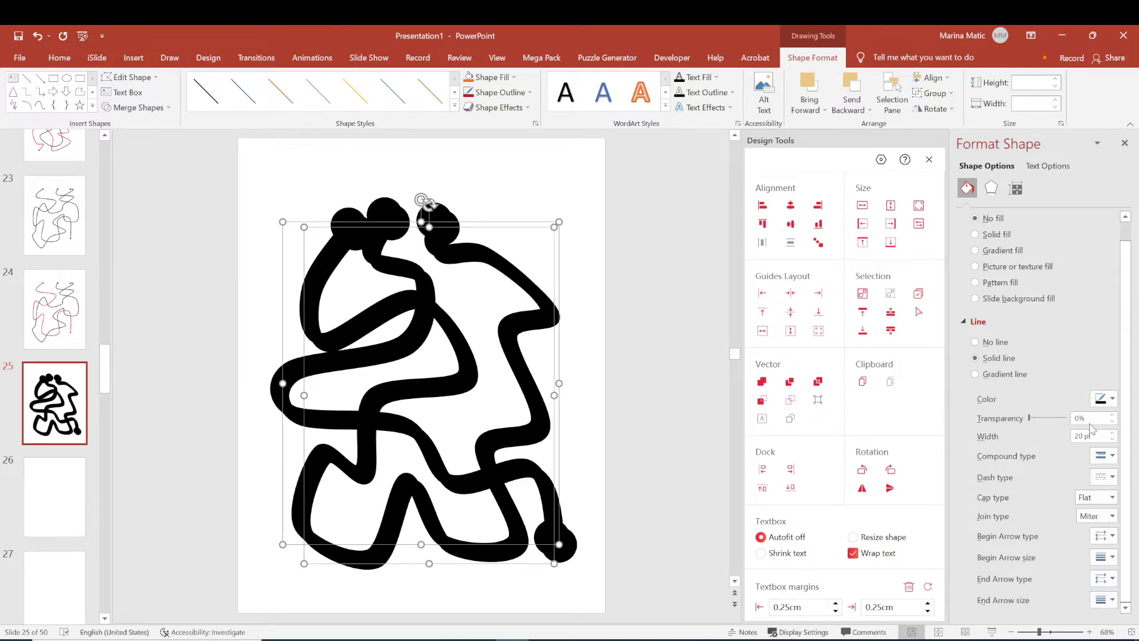
pyautogui.doubleClick(1074, 437)
pyautogui.click(1104, 399)
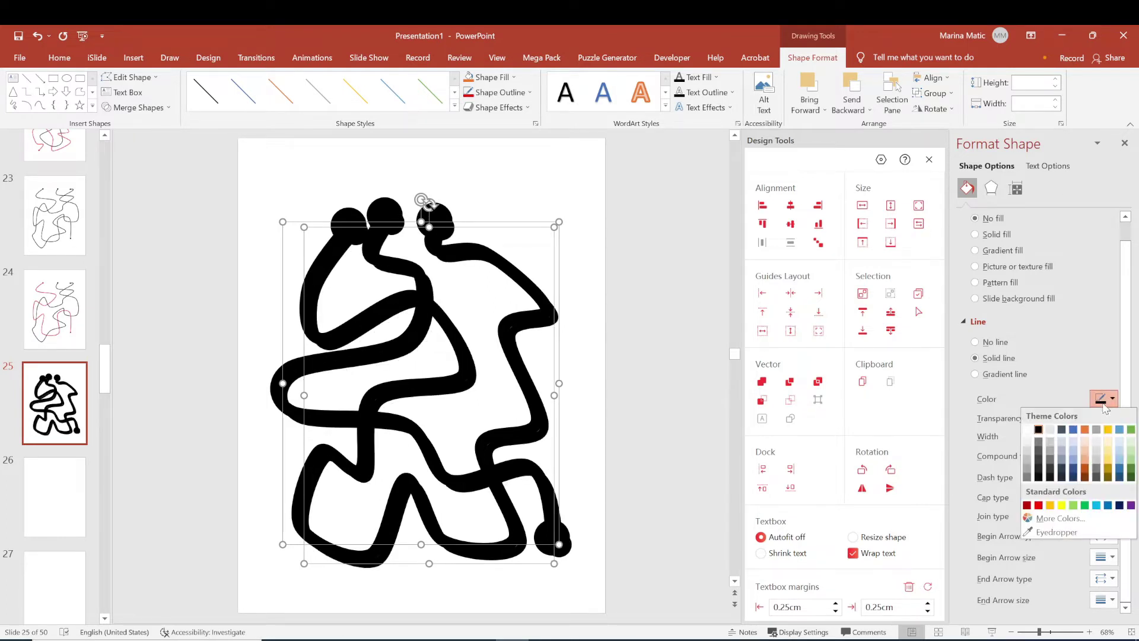
pyautogui.click(1050, 429)
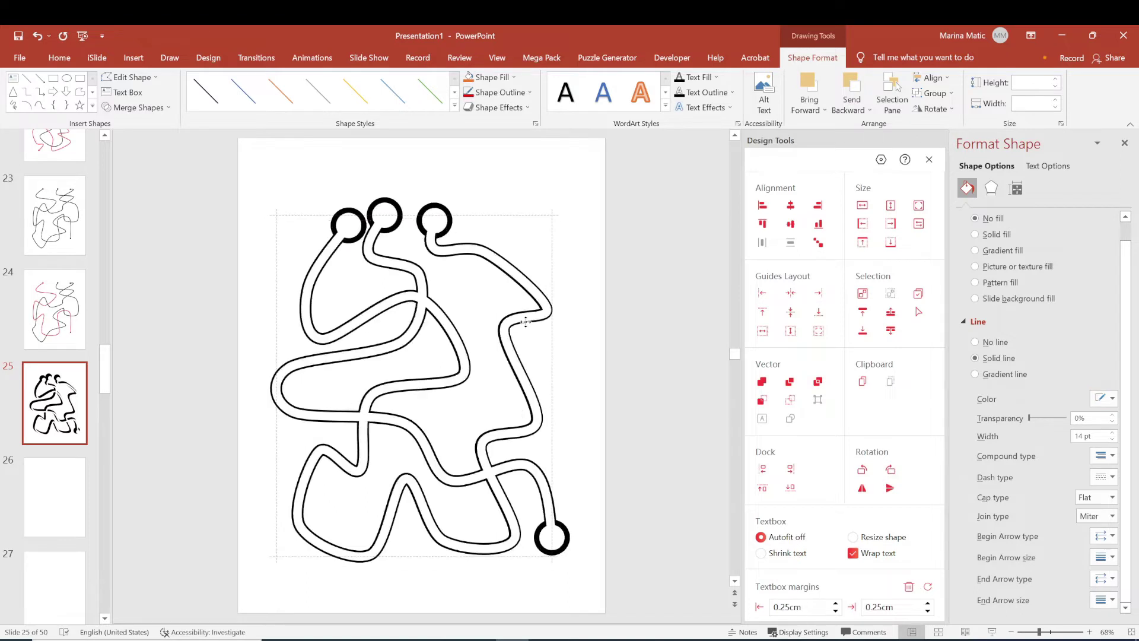
pyautogui.click(623, 316)
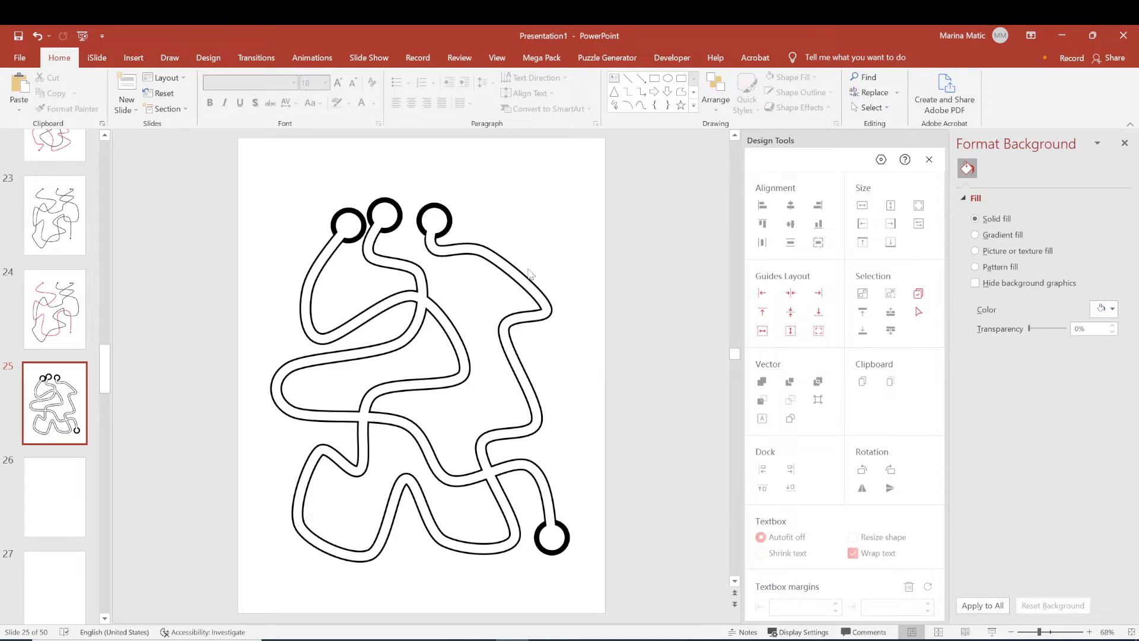
# - In the Selection pane, move Freeform: Shape 2 above Shape 3
pyautogui.click(472, 248)
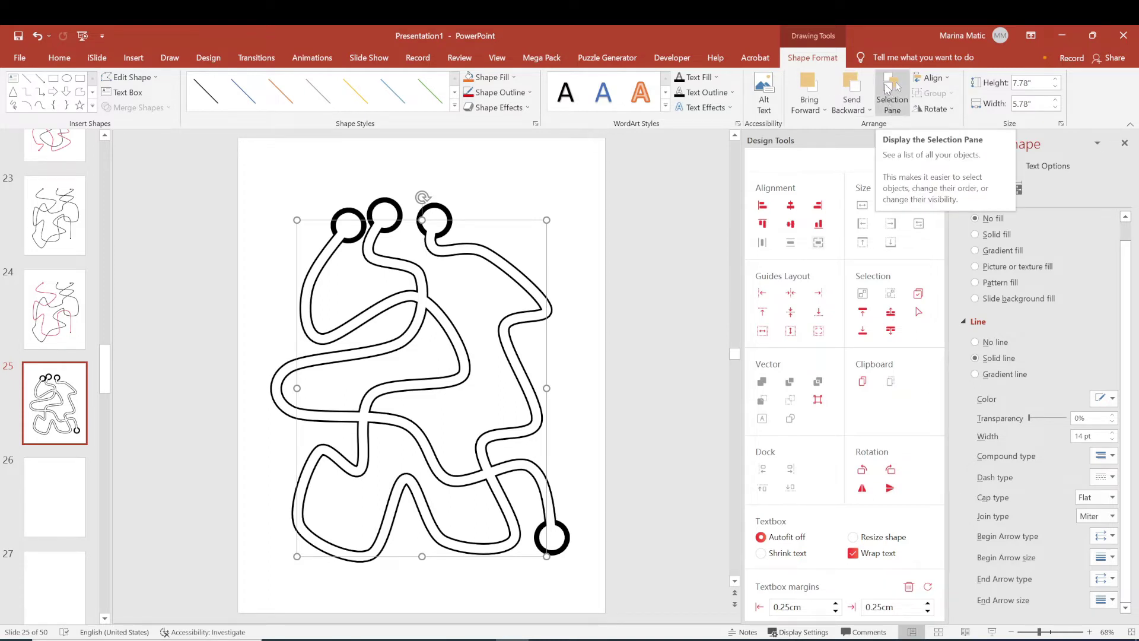
pyautogui.click(888, 89)
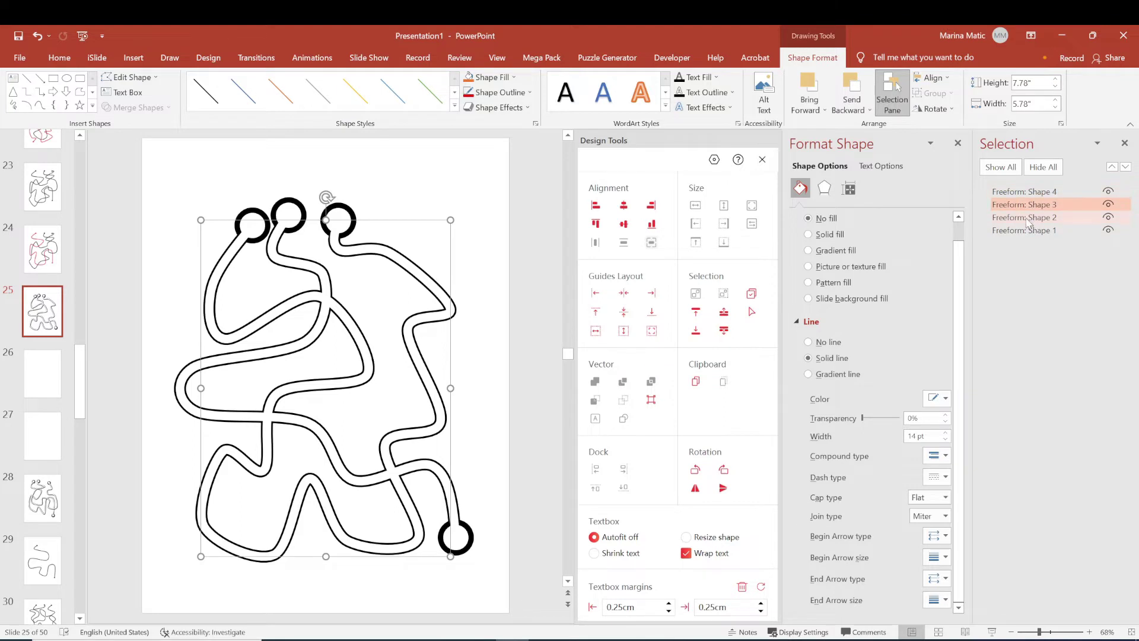
pyautogui.moveTo(1051, 221)
pyautogui.mouseDown()
pyautogui.moveTo(1062, 194)
pyautogui.moveTo(1056, 230)
pyautogui.moveTo(1057, 191)
pyautogui.moveTo(1057, 204)
pyautogui.mouseUp()
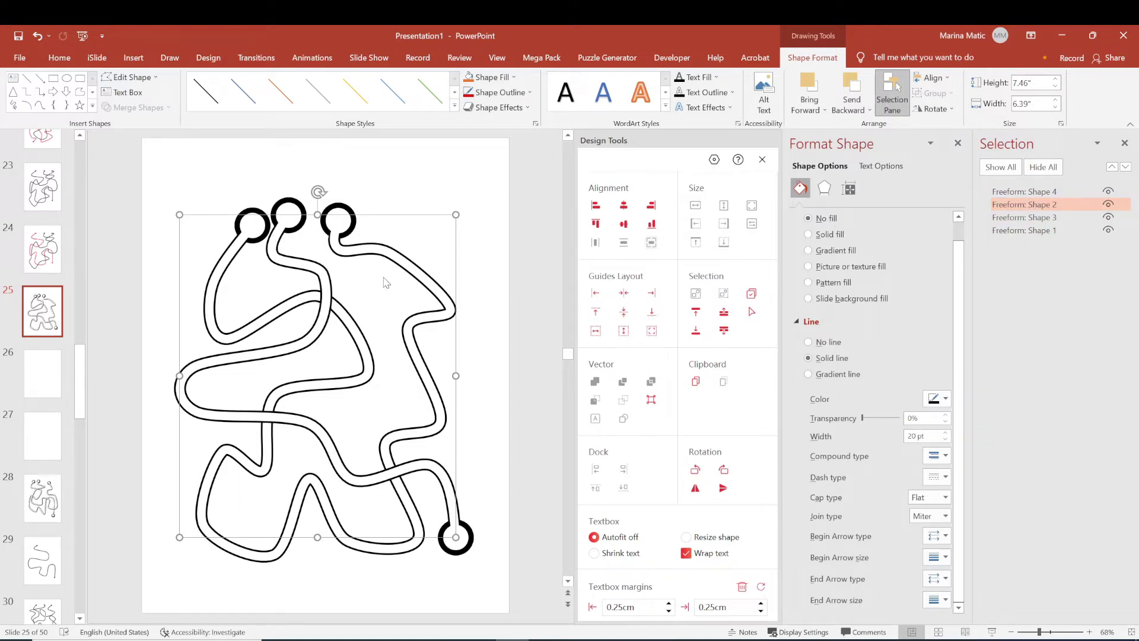
# - Close the Selection and Format Background panes, then check slide 23 and return to slide 25
pyautogui.click(525, 296)
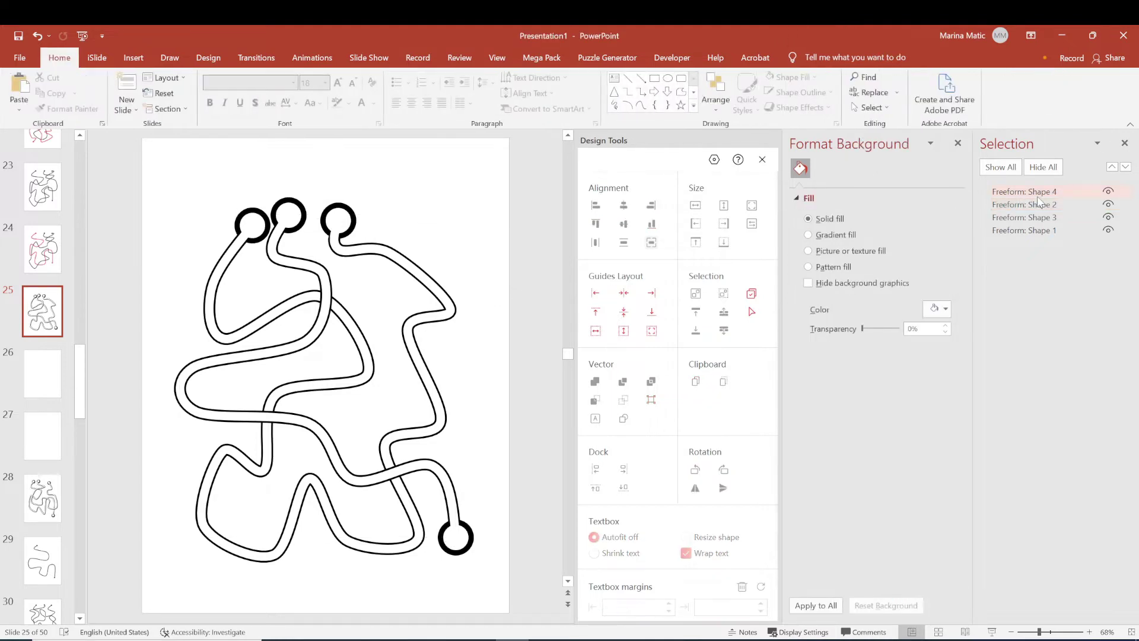
pyautogui.click(1124, 143)
pyautogui.click(1123, 143)
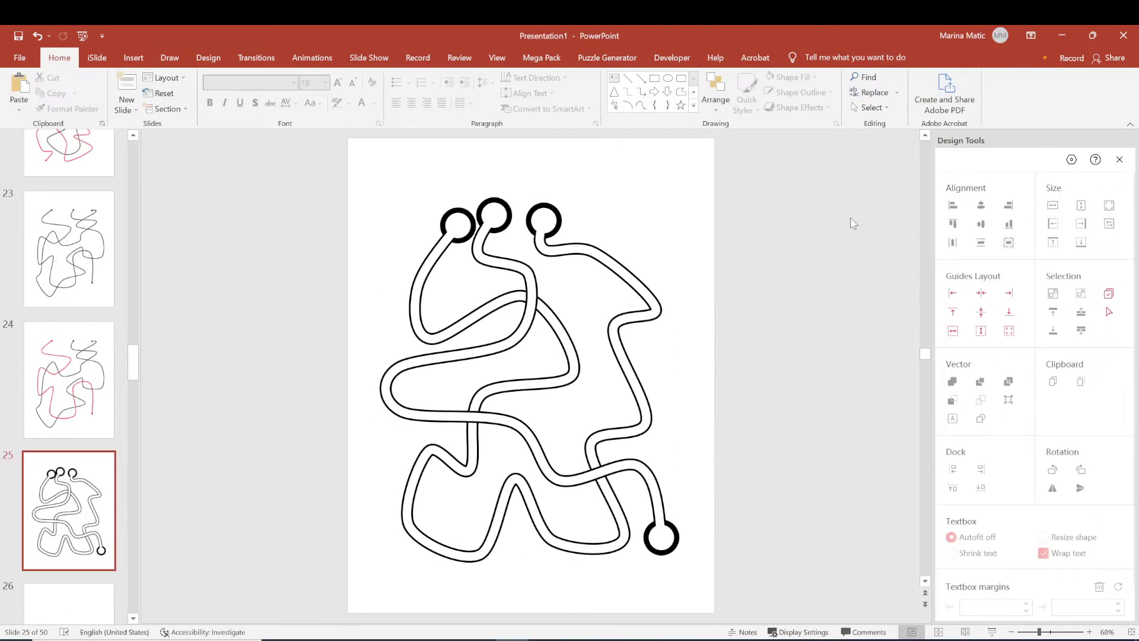
pyautogui.click(37, 236)
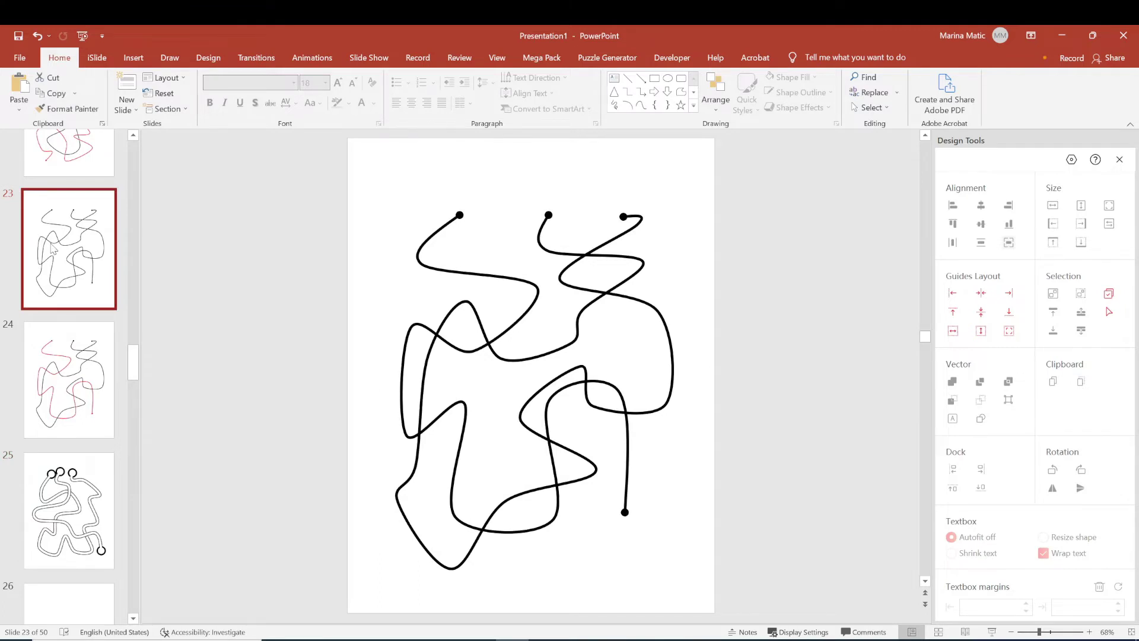
pyautogui.click(89, 471)
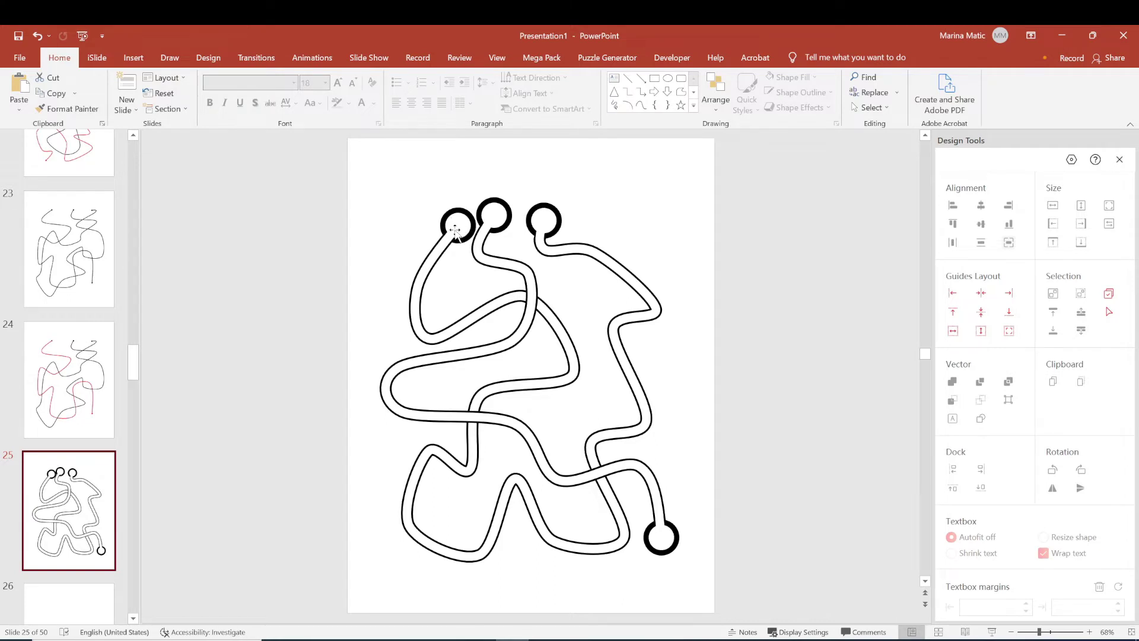
# - Replace the maze's end circles with the plain arrow style and Round line caps
pyautogui.moveTo(314, 190)
pyautogui.mouseDown()
pyautogui.moveTo(674, 440)
pyautogui.moveTo(743, 581)
pyautogui.mouseUp()
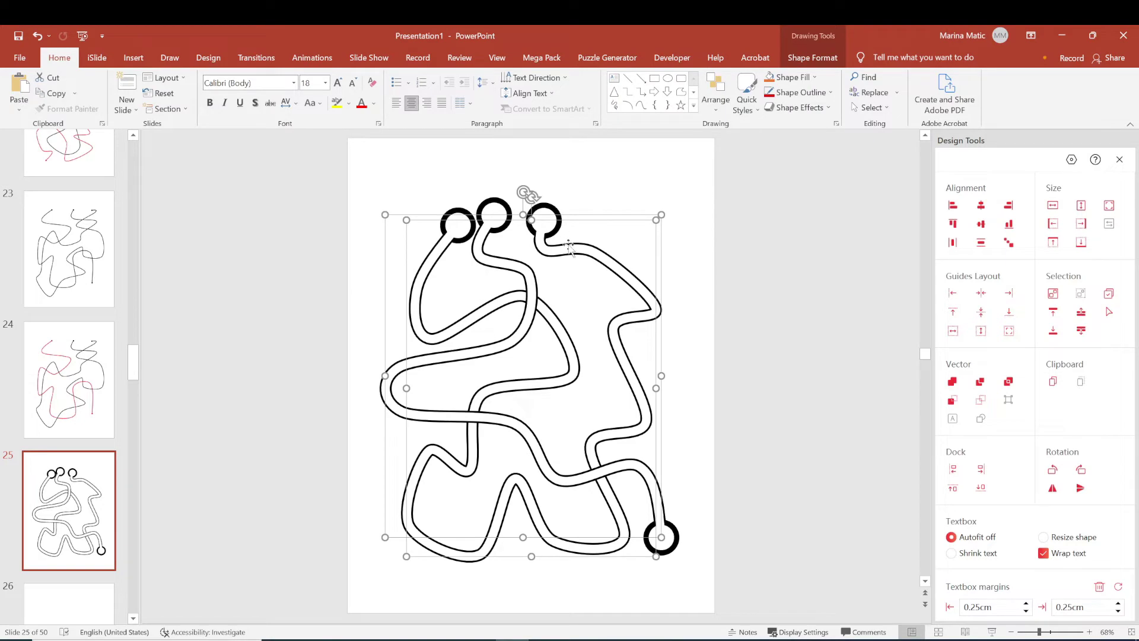
pyautogui.click(822, 64)
pyautogui.click(535, 124)
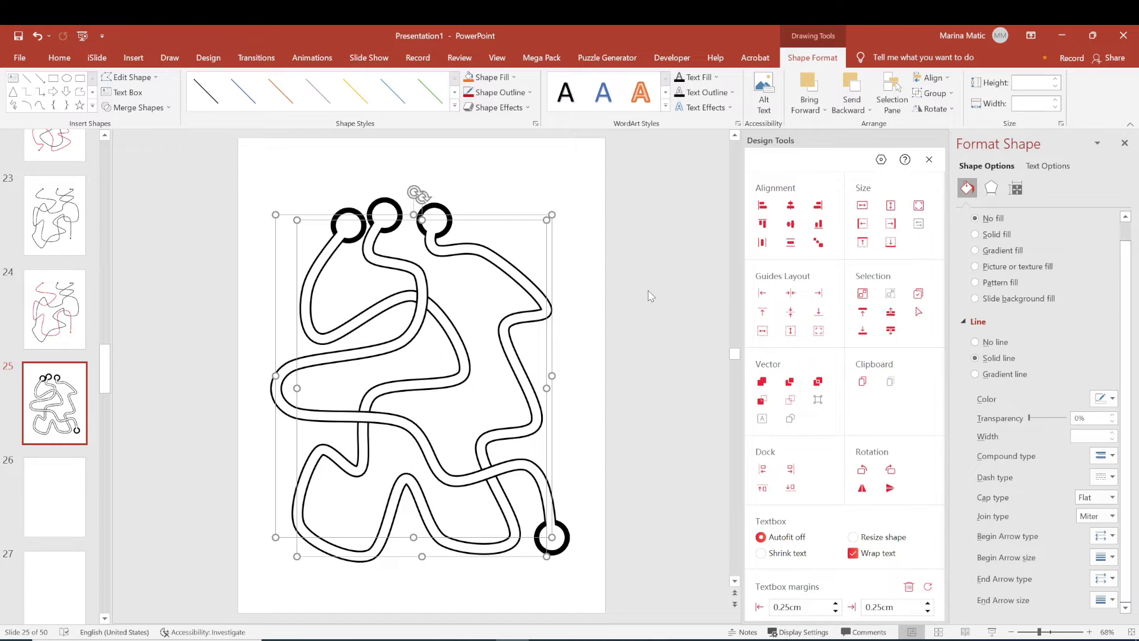
pyautogui.click(500, 92)
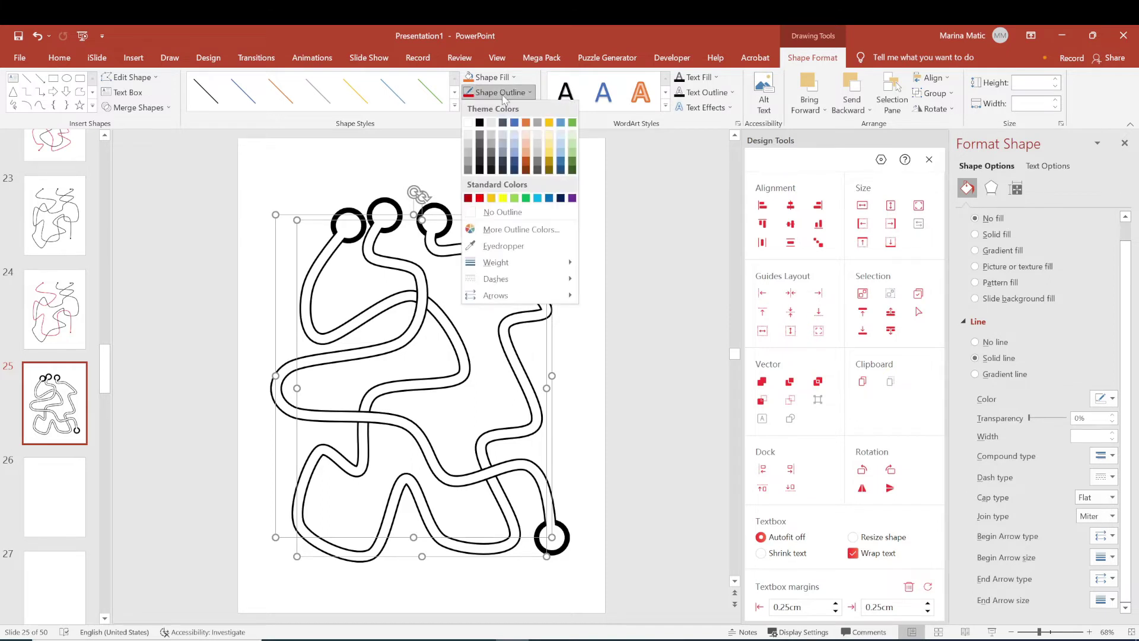
pyautogui.moveTo(521, 291)
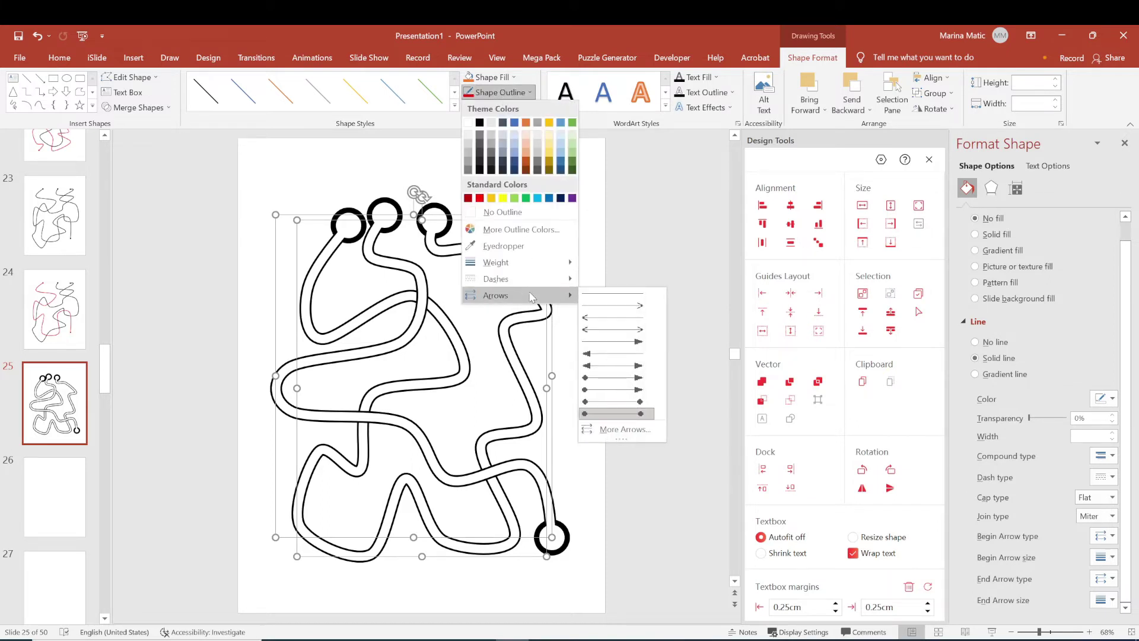
pyautogui.click(616, 295)
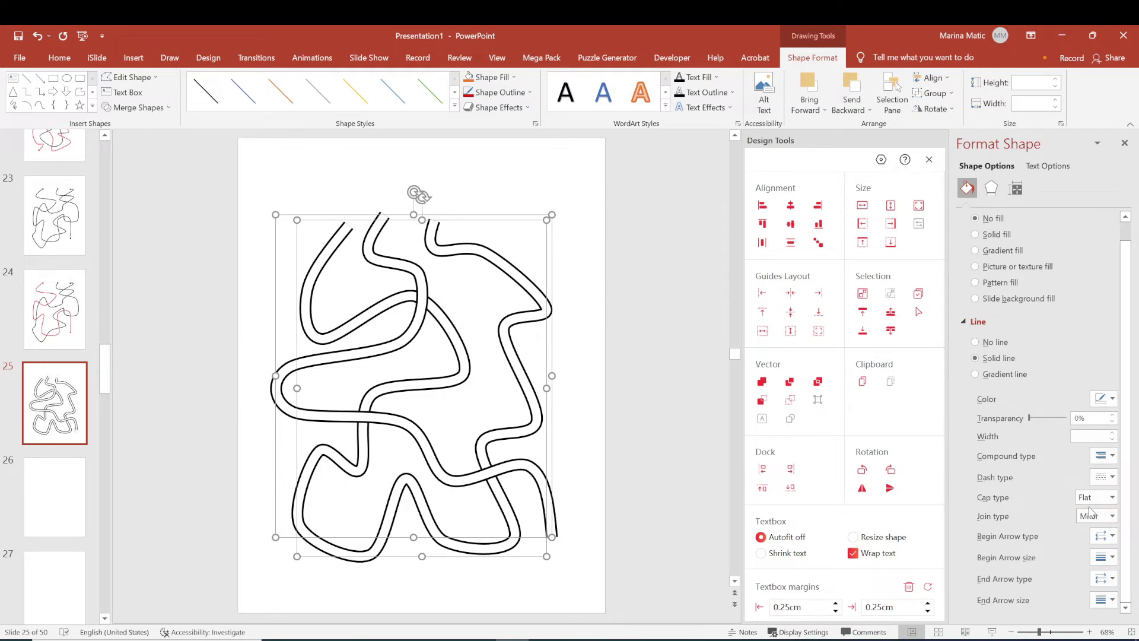
pyautogui.click(1112, 497)
pyautogui.click(1092, 525)
# - Compare slides 23 and 25, then go to slide 30's single-line curvy maze
pyautogui.click(650, 300)
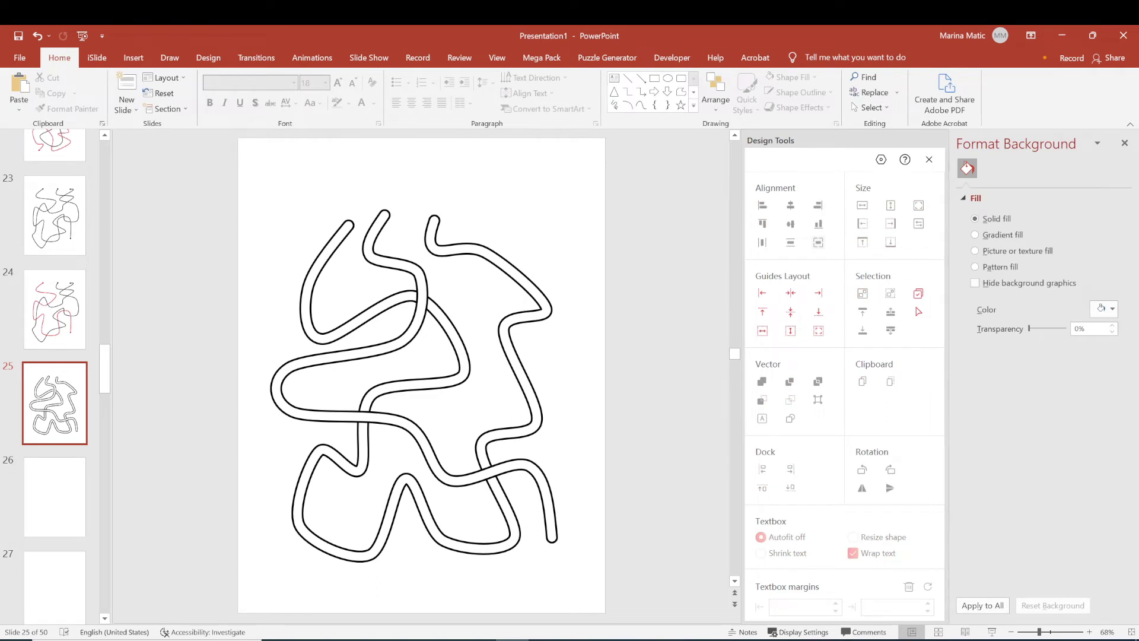
pyautogui.click(48, 210)
pyautogui.click(70, 405)
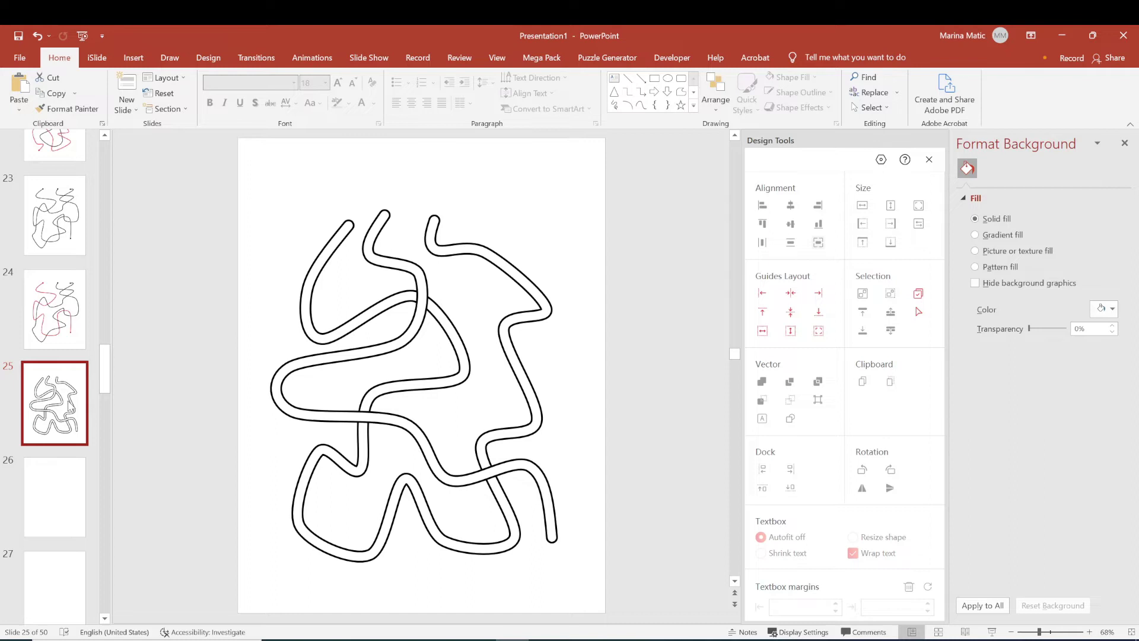
pyautogui.click(53, 213)
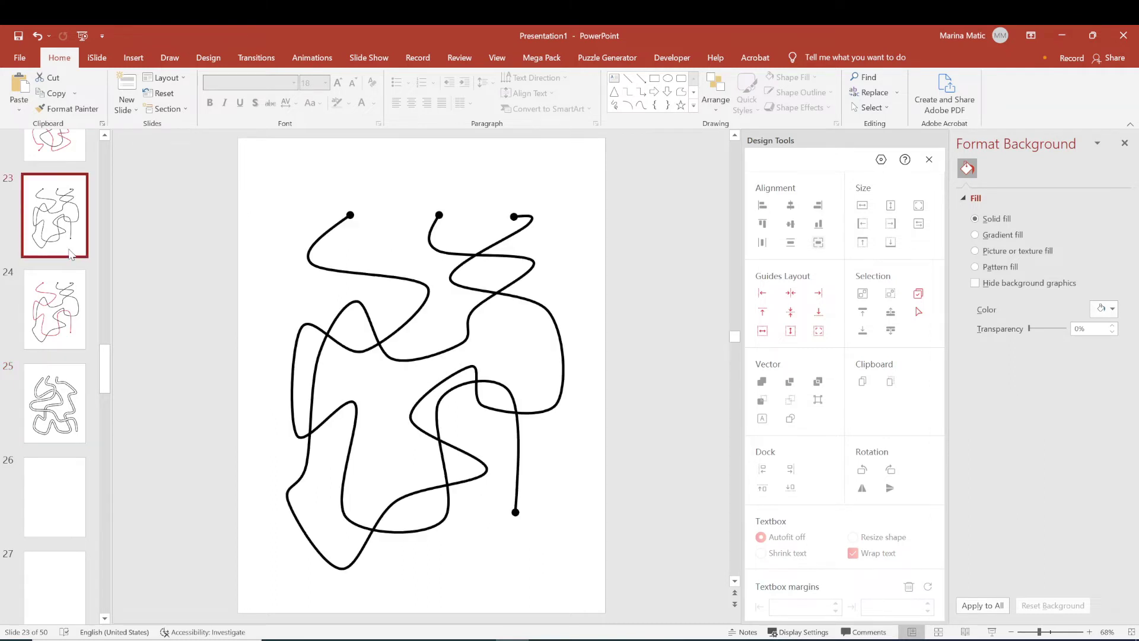
pyautogui.click(64, 405)
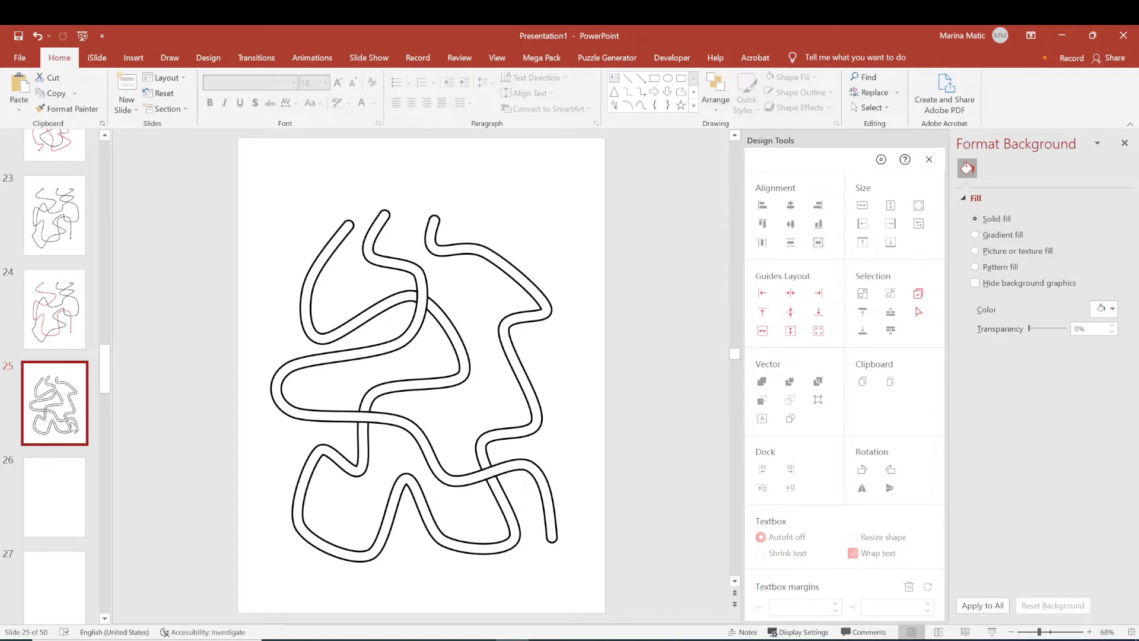
pyautogui.scroll(-4, 74, 429)
pyautogui.scroll(-1, 74, 428)
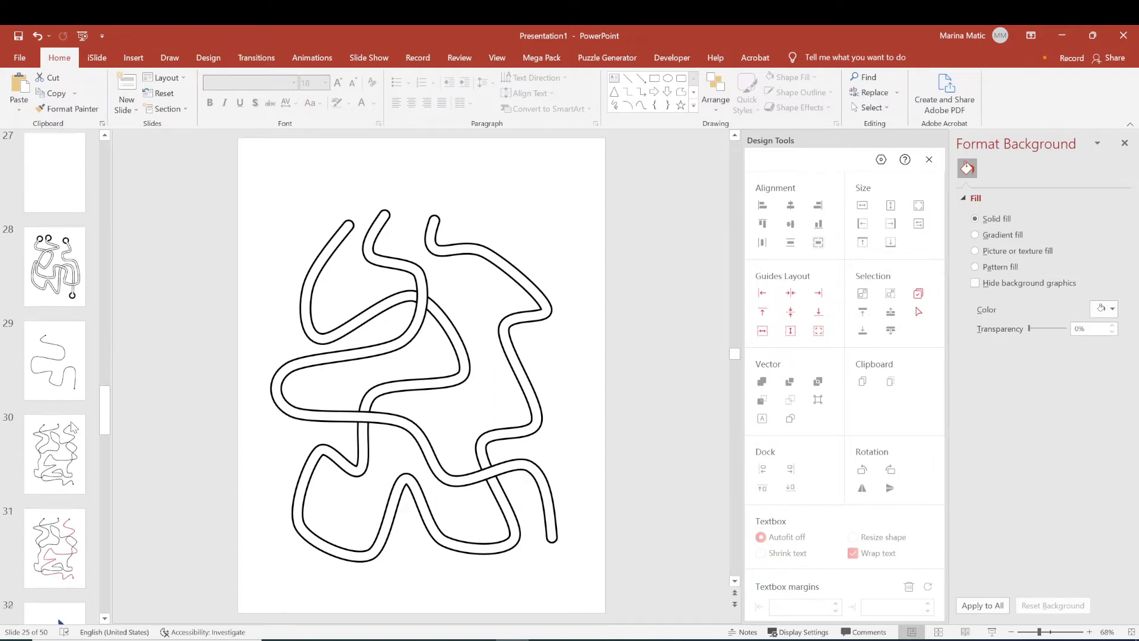
pyautogui.click(69, 432)
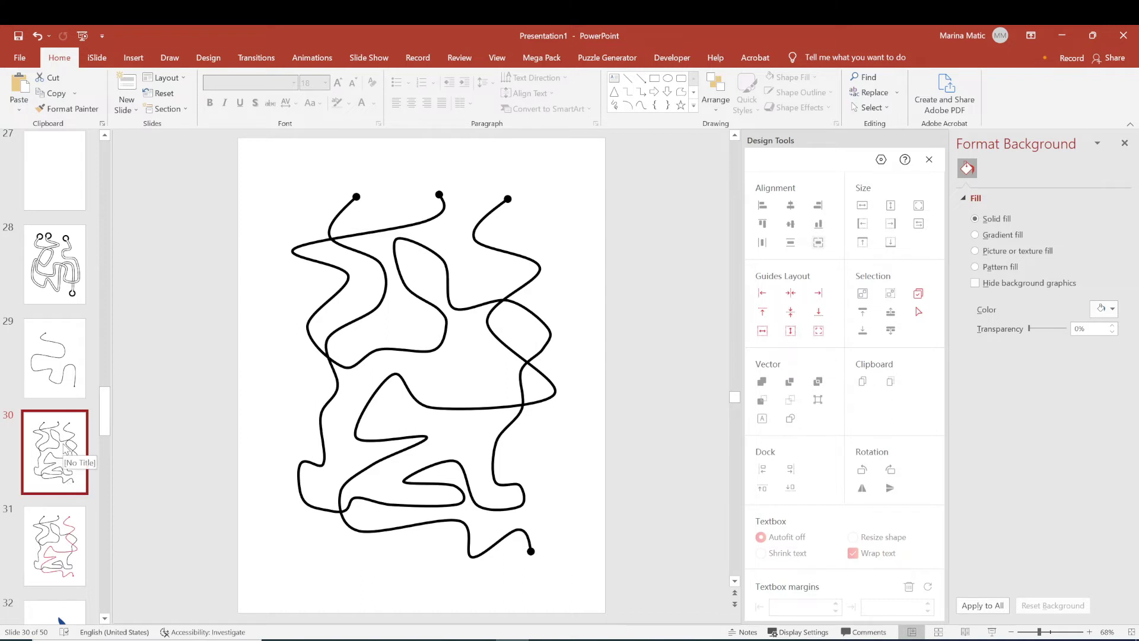
# - Nudge the blue rabbit silhouette on slide 32 slightly lower
pyautogui.scroll(-1, 65, 522)
pyautogui.click(66, 525)
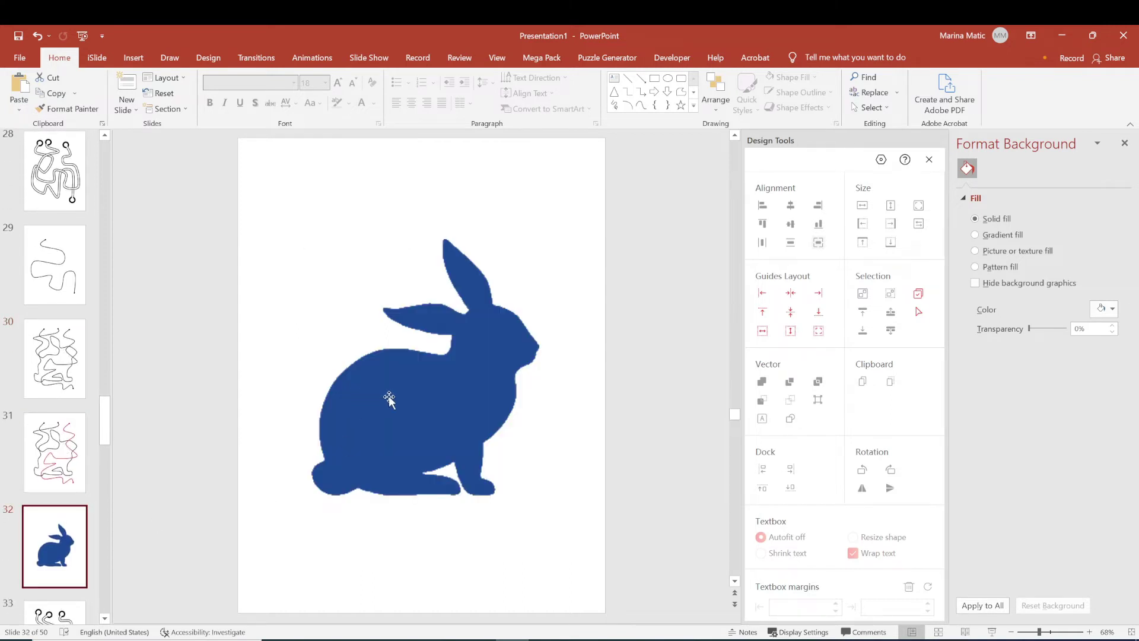
pyautogui.moveTo(389, 396)
pyautogui.mouseDown()
pyautogui.moveTo(413, 417)
pyautogui.moveTo(400, 409)
pyautogui.mouseUp()
# - Browse the dog, cat and butterfly slides 34–36 and slide 30, ending on slide 32
pyautogui.scroll(-3, 65, 510)
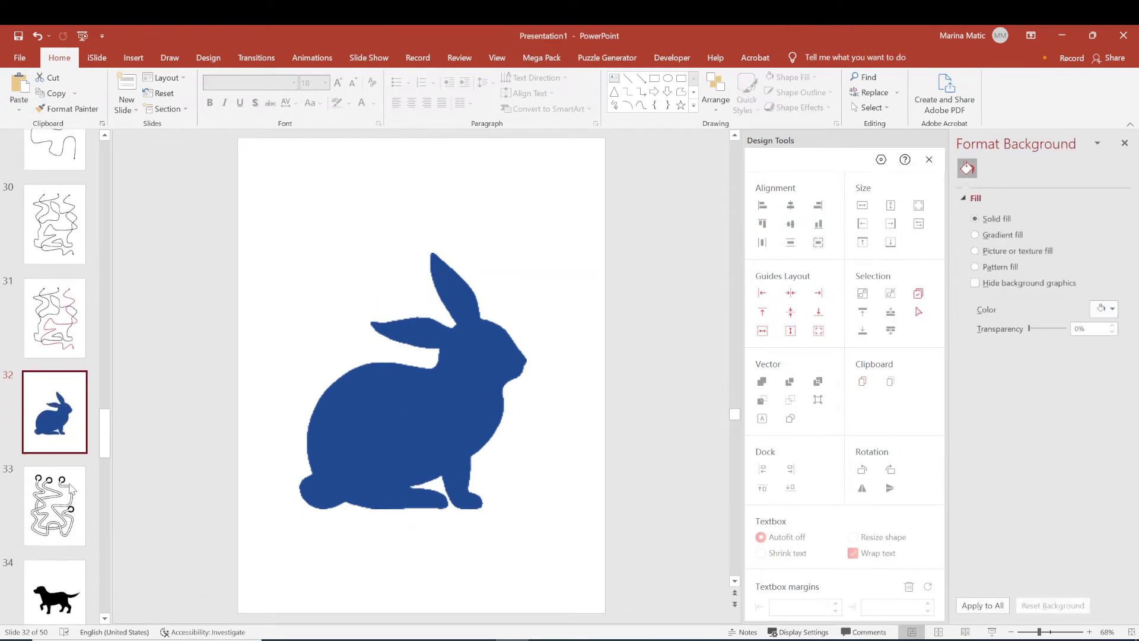
pyautogui.click(70, 522)
pyautogui.click(70, 587)
pyautogui.scroll(-2, 70, 587)
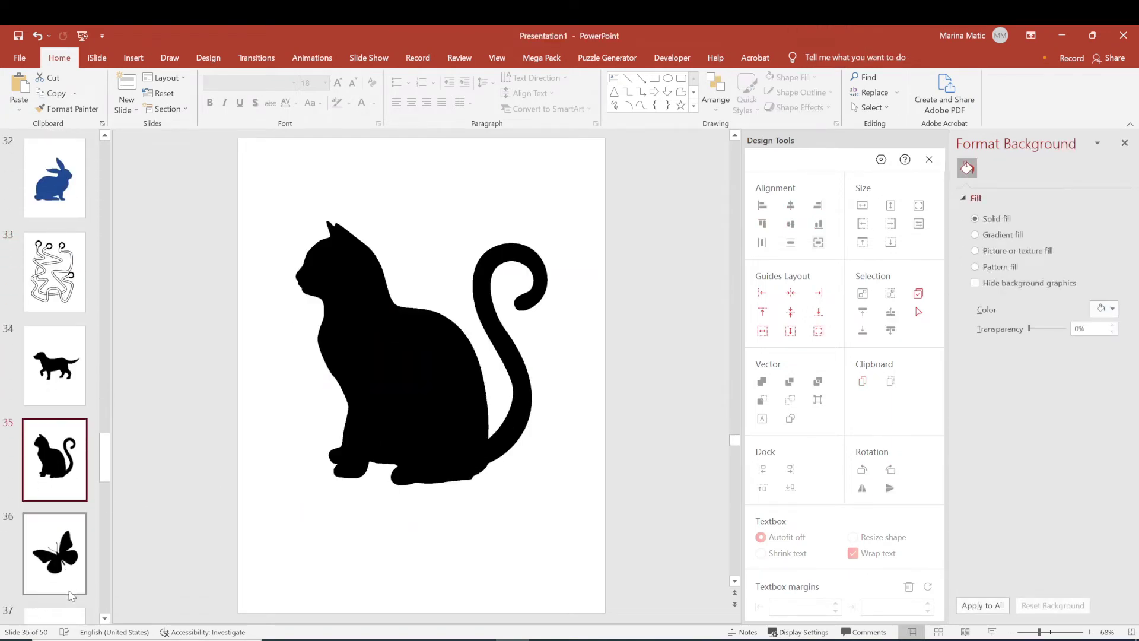
pyautogui.click(70, 569)
pyautogui.scroll(1, 73, 505)
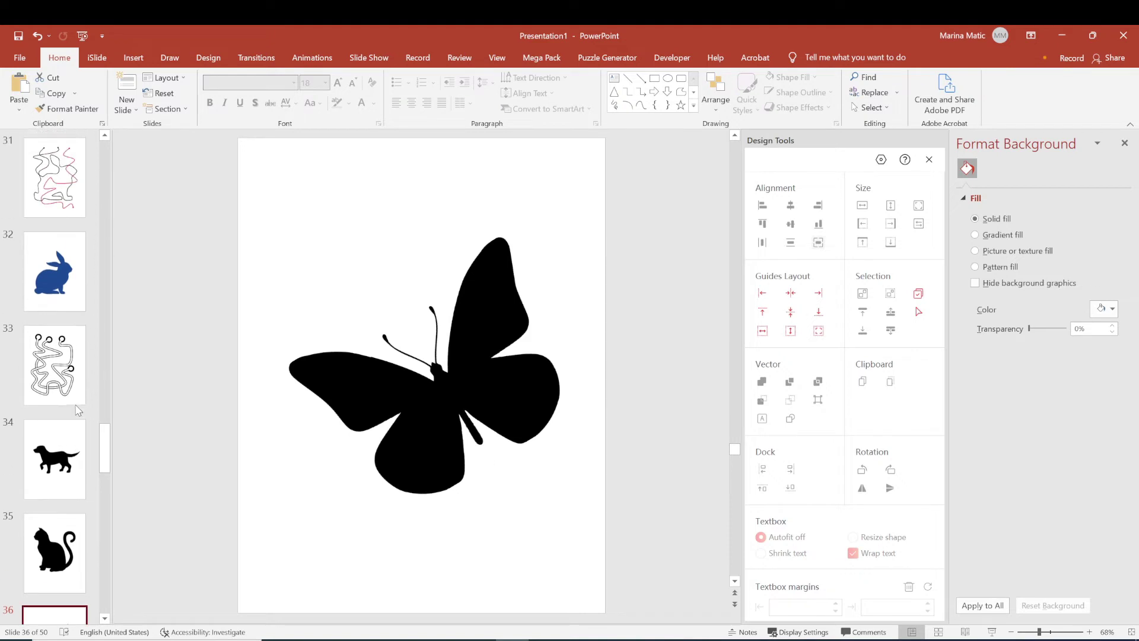
pyautogui.scroll(-3, 76, 439)
pyautogui.scroll(10, 77, 409)
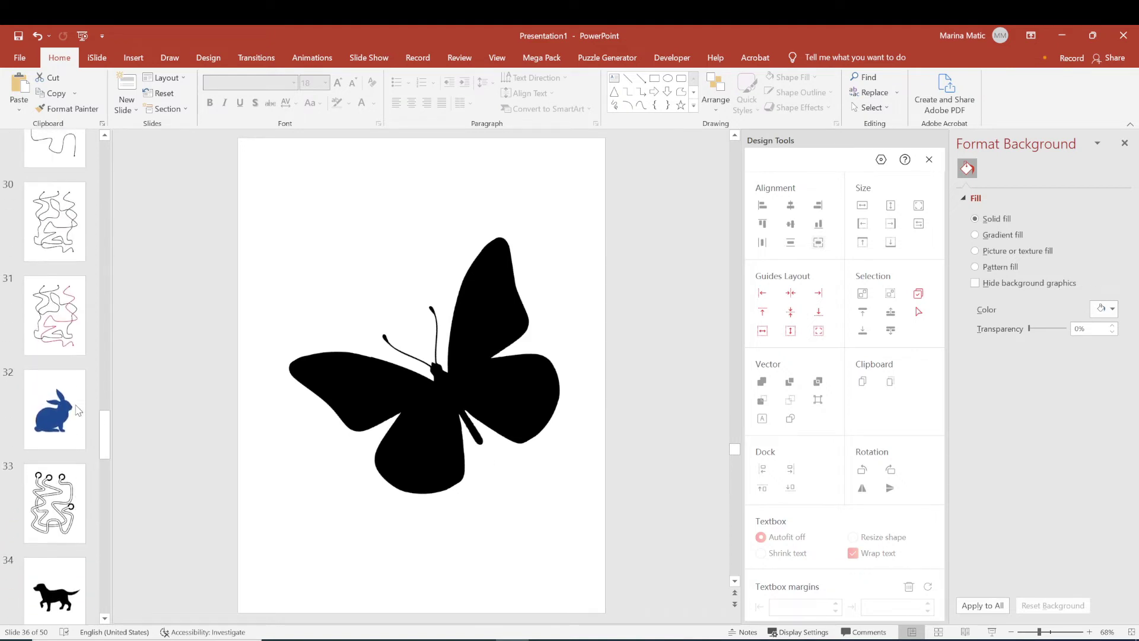
pyautogui.click(78, 380)
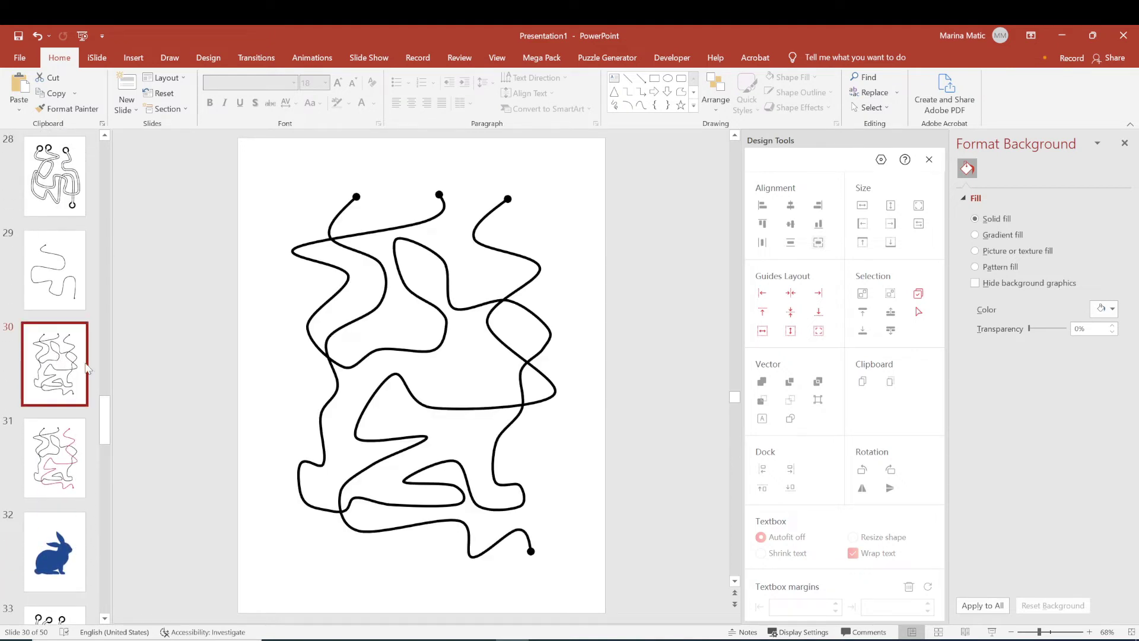
pyautogui.click(52, 549)
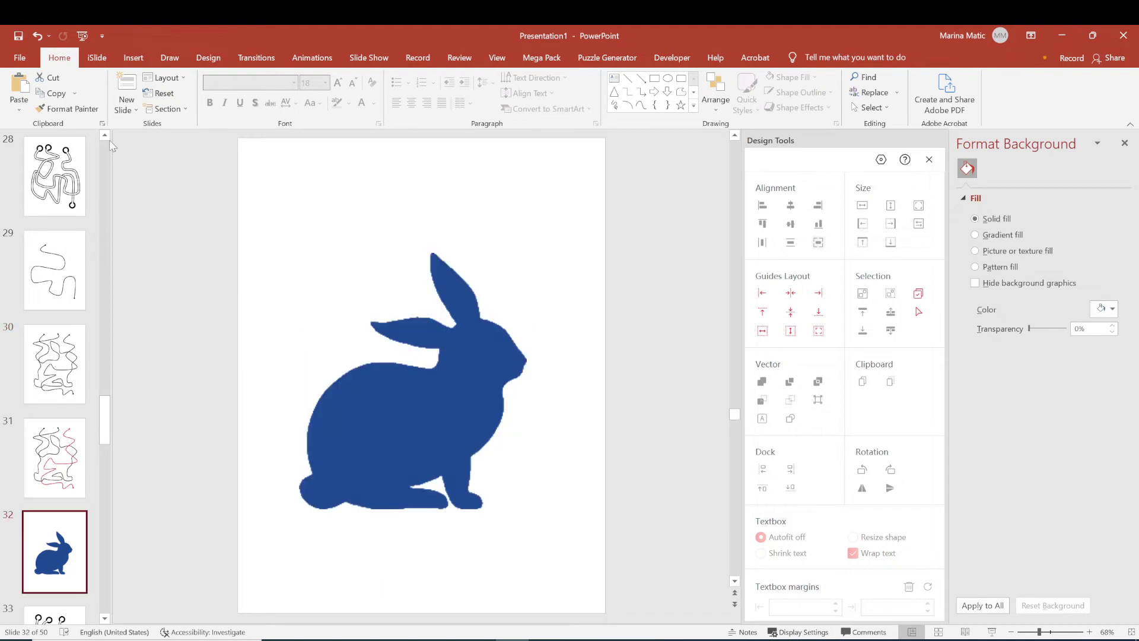
# - Draw a long Scribble freehand line looping around the blue rabbit silhouette on slide 32
pyautogui.click(143, 61)
pyautogui.click(212, 95)
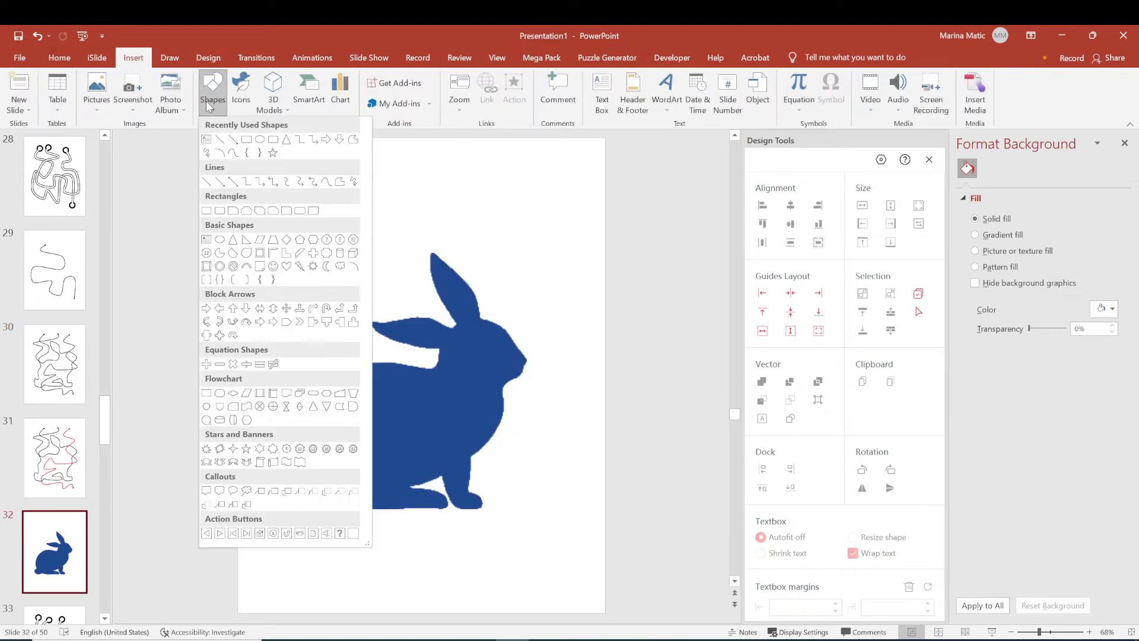
pyautogui.click(233, 146)
pyautogui.moveTo(332, 195)
pyautogui.mouseDown()
pyautogui.moveTo(331, 229)
pyautogui.moveTo(382, 255)
pyautogui.moveTo(340, 297)
pyautogui.moveTo(360, 355)
pyautogui.moveTo(401, 361)
pyautogui.moveTo(359, 366)
pyautogui.moveTo(315, 414)
pyautogui.moveTo(313, 465)
pyautogui.moveTo(297, 488)
pyautogui.moveTo(324, 523)
pyautogui.moveTo(349, 507)
pyautogui.moveTo(451, 515)
pyautogui.moveTo(461, 502)
pyautogui.moveTo(397, 490)
pyautogui.moveTo(451, 476)
pyautogui.moveTo(475, 508)
pyautogui.moveTo(521, 512)
pyautogui.moveTo(513, 480)
pyautogui.moveTo(479, 491)
pyautogui.moveTo(483, 453)
pyautogui.moveTo(500, 405)
pyautogui.moveTo(513, 385)
pyautogui.moveTo(539, 379)
pyautogui.moveTo(553, 344)
pyautogui.moveTo(537, 323)
pyautogui.moveTo(493, 307)
pyautogui.moveTo(507, 282)
pyautogui.moveTo(462, 239)
pyautogui.moveTo(490, 320)
pyautogui.moveTo(474, 328)
pyautogui.moveTo(454, 288)
pyautogui.moveTo(390, 245)
pyautogui.moveTo(409, 257)
pyautogui.moveTo(407, 302)
pyautogui.moveTo(448, 334)
pyautogui.moveTo(437, 359)
pyautogui.moveTo(384, 306)
pyautogui.moveTo(398, 260)
pyautogui.moveTo(386, 224)
pyautogui.moveTo(455, 198)
pyautogui.mouseUp()
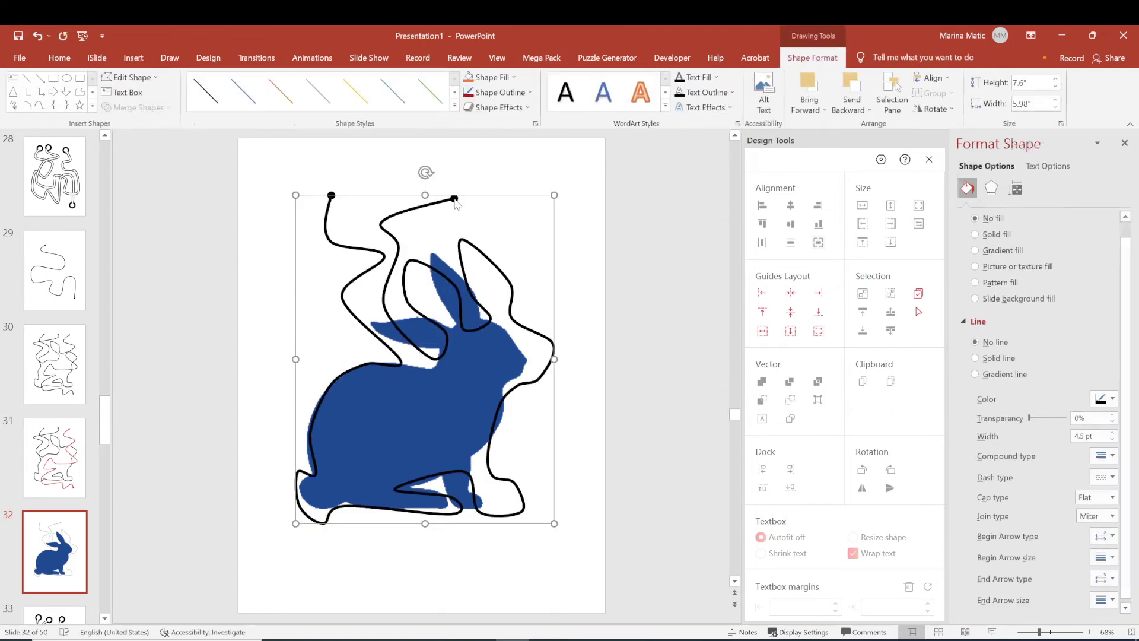
pyautogui.click(590, 260)
# - Edit the traced line's points, nudging the vertex by the rabbit's nose slightly left
pyautogui.click(543, 337)
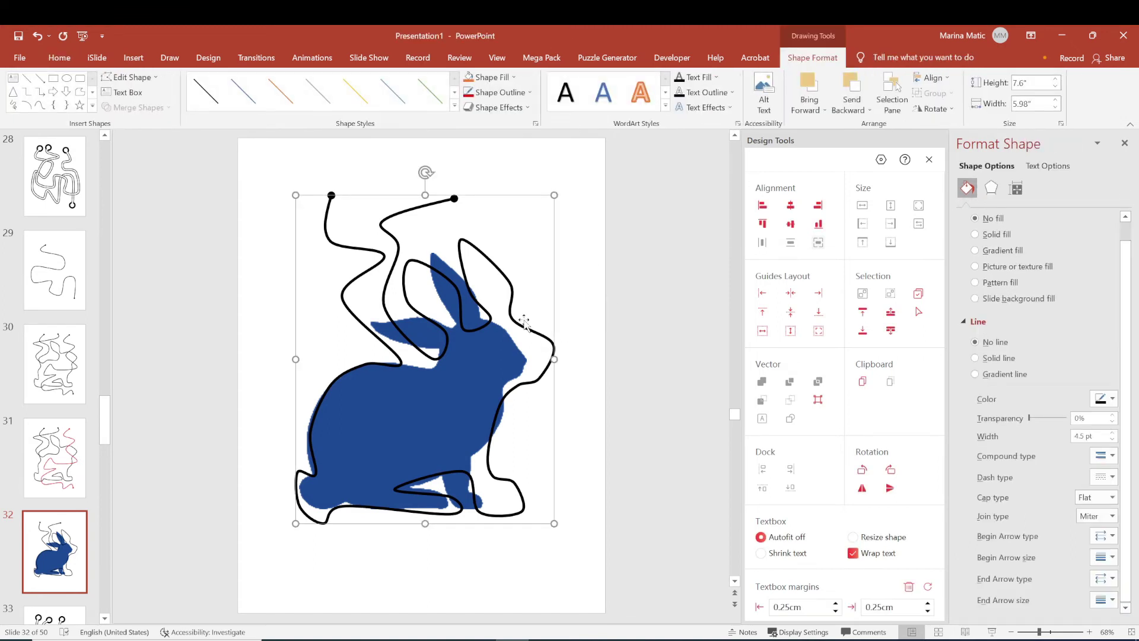
pyautogui.click(130, 77)
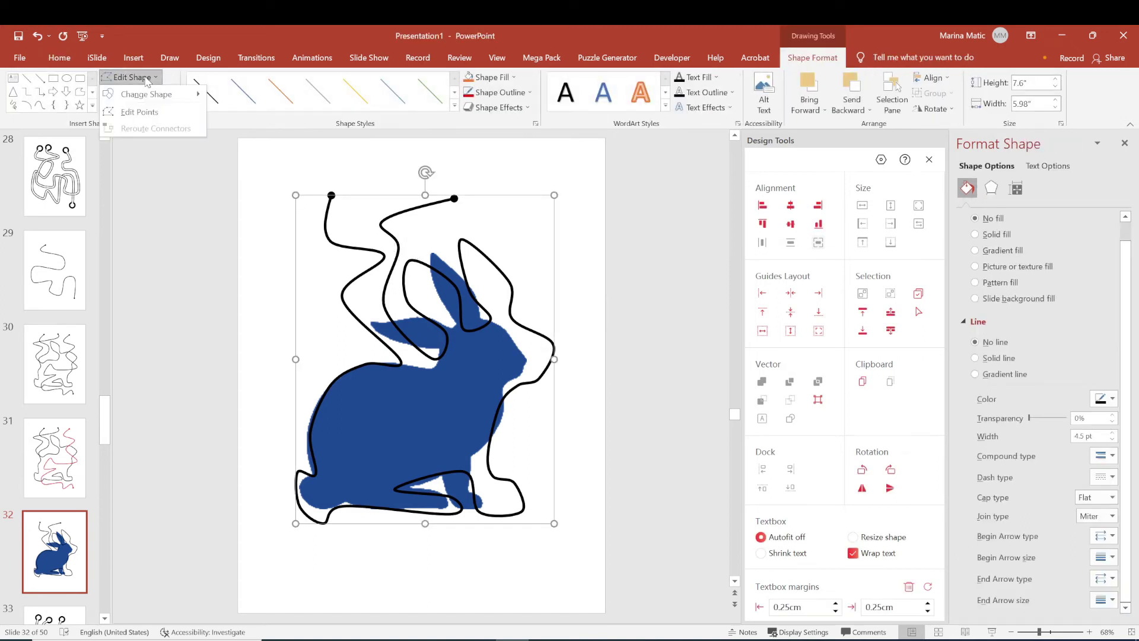
pyautogui.click(143, 113)
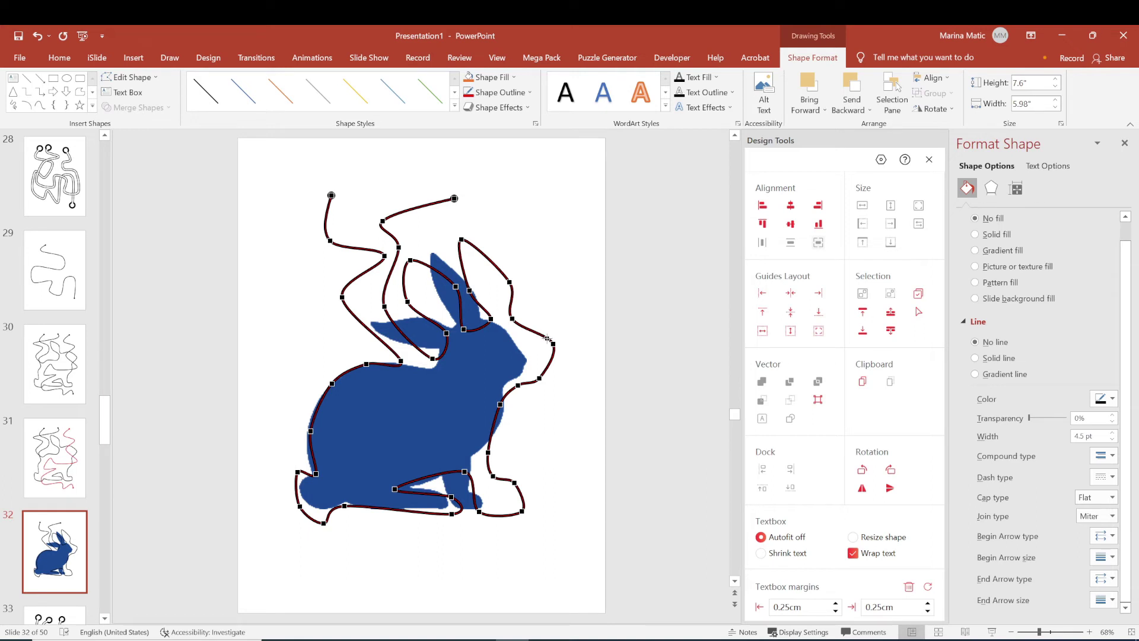
pyautogui.moveTo(553, 343); pyautogui.dragTo(551, 344)
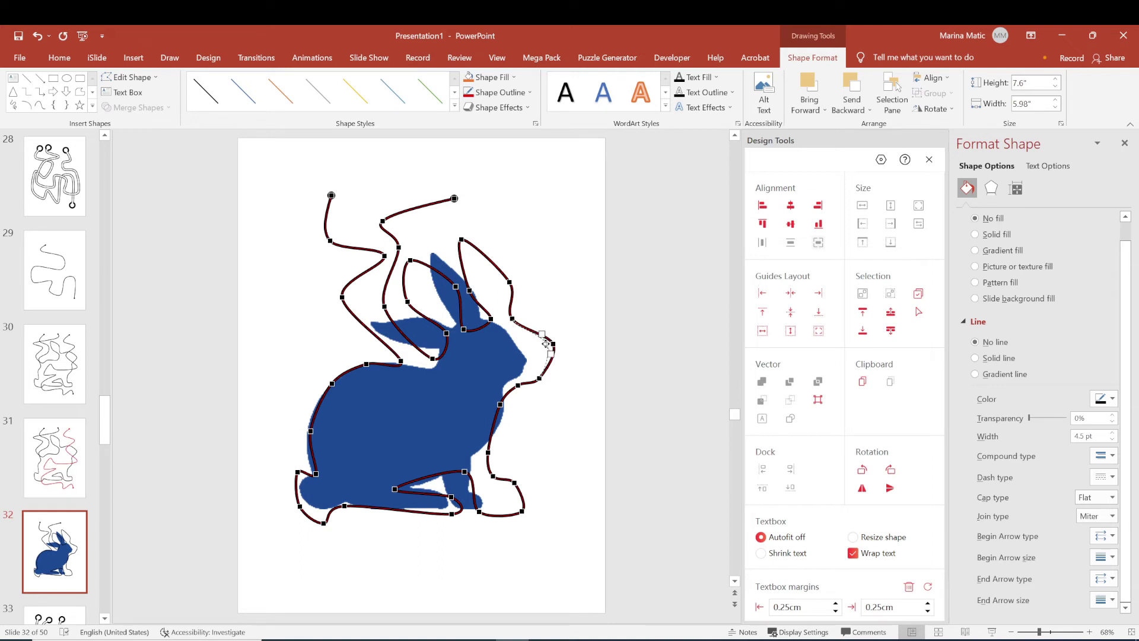
pyautogui.click(608, 344)
# - Delete the blue rabbit picture, shift the line slightly right and down, then go to slide 30
pyautogui.click(481, 348)
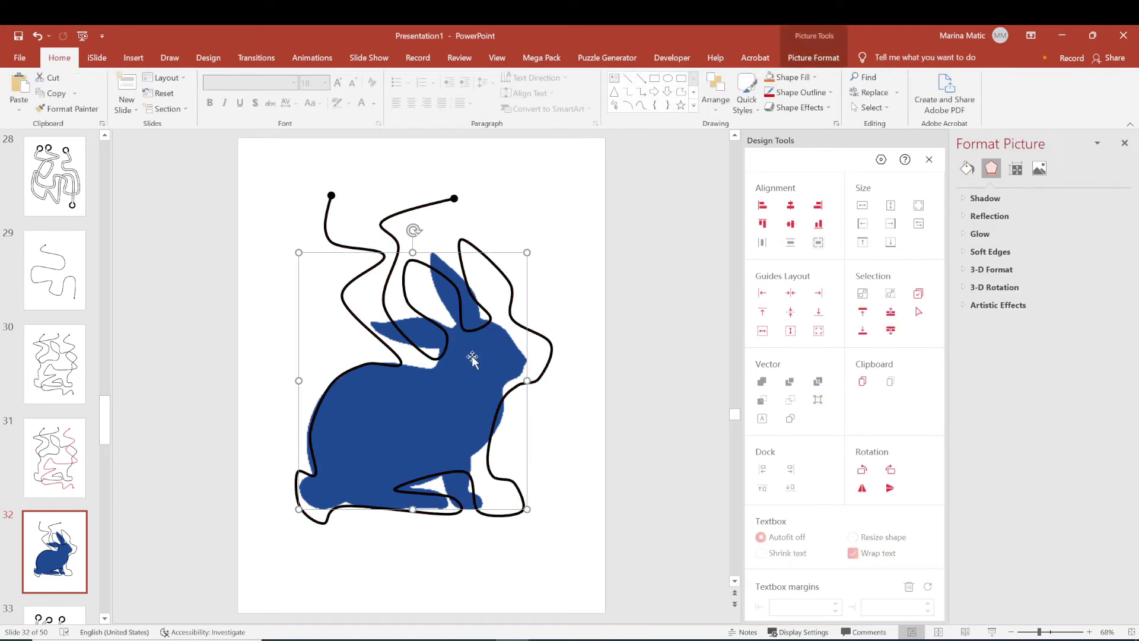
pyautogui.press('Delete')
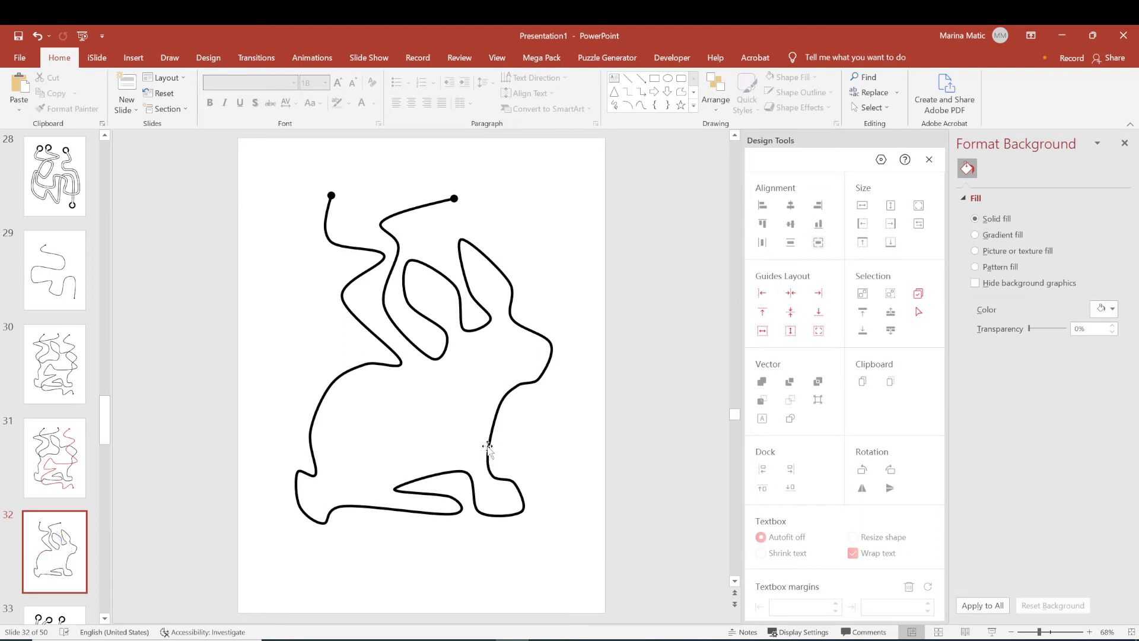
pyautogui.moveTo(488, 448); pyautogui.dragTo(490, 453)
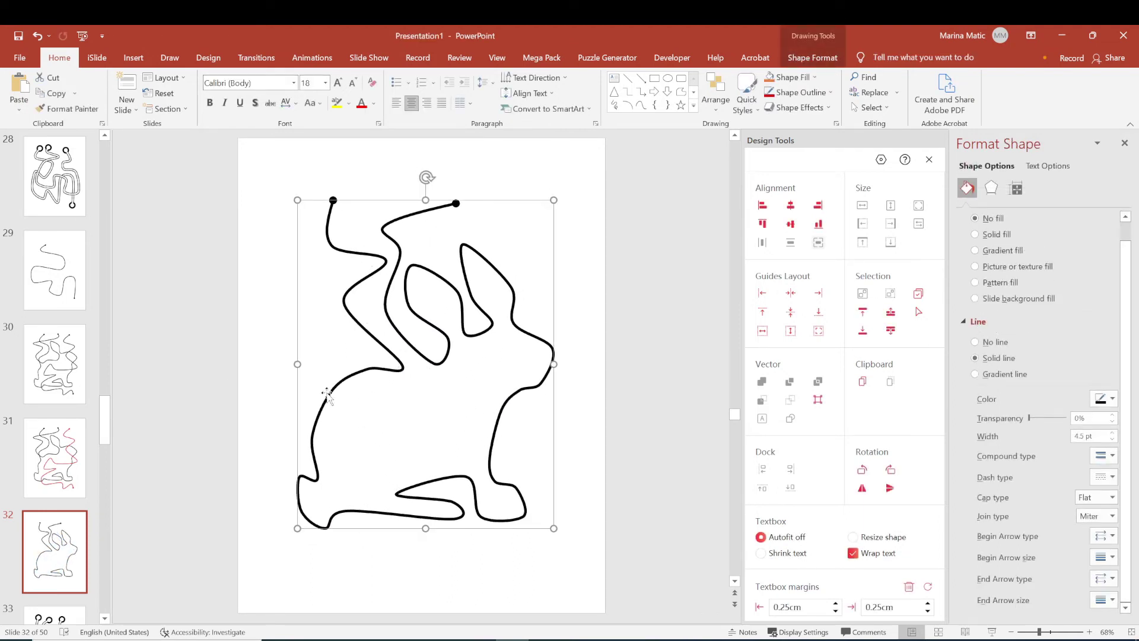
pyautogui.click(28, 368)
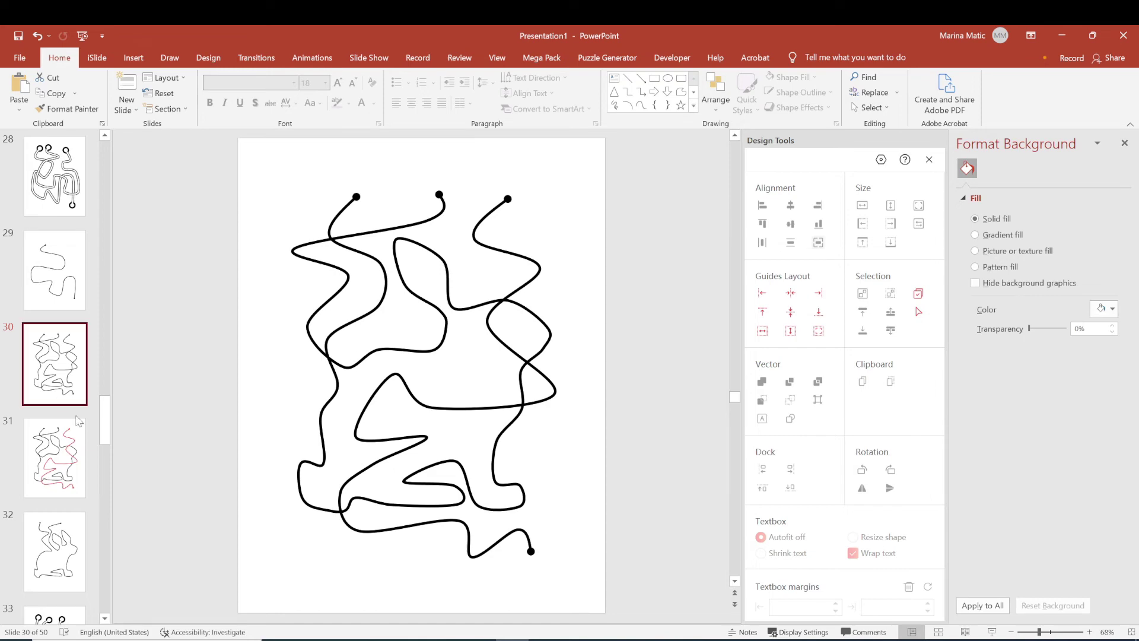
# - Step through slides 1 to 17, comparing slide 15's black maze with slide 16's solution
pyautogui.moveTo(105, 424); pyautogui.dragTo(113, 156)
pyautogui.click(56, 178)
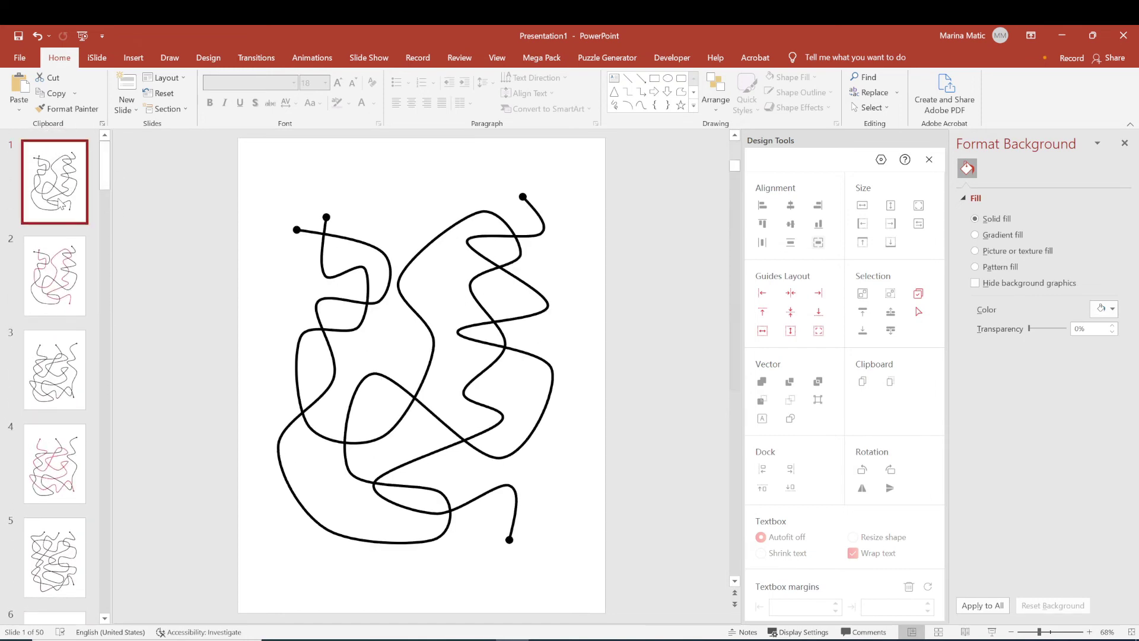
pyautogui.click(65, 284)
pyautogui.press('Down')
pyautogui.press('Down')
pyautogui.press('Down')
pyautogui.press('Down')
pyautogui.press('Down')
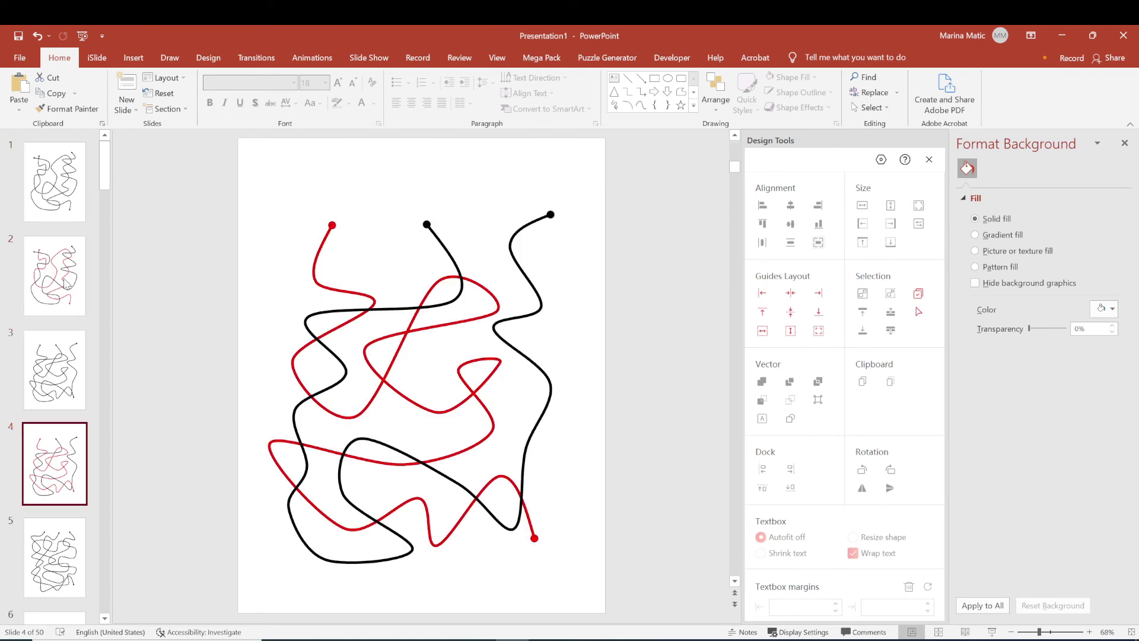
pyautogui.press('Down')
pyautogui.press('Down')
pyautogui.press('Down')
pyautogui.press('Down')
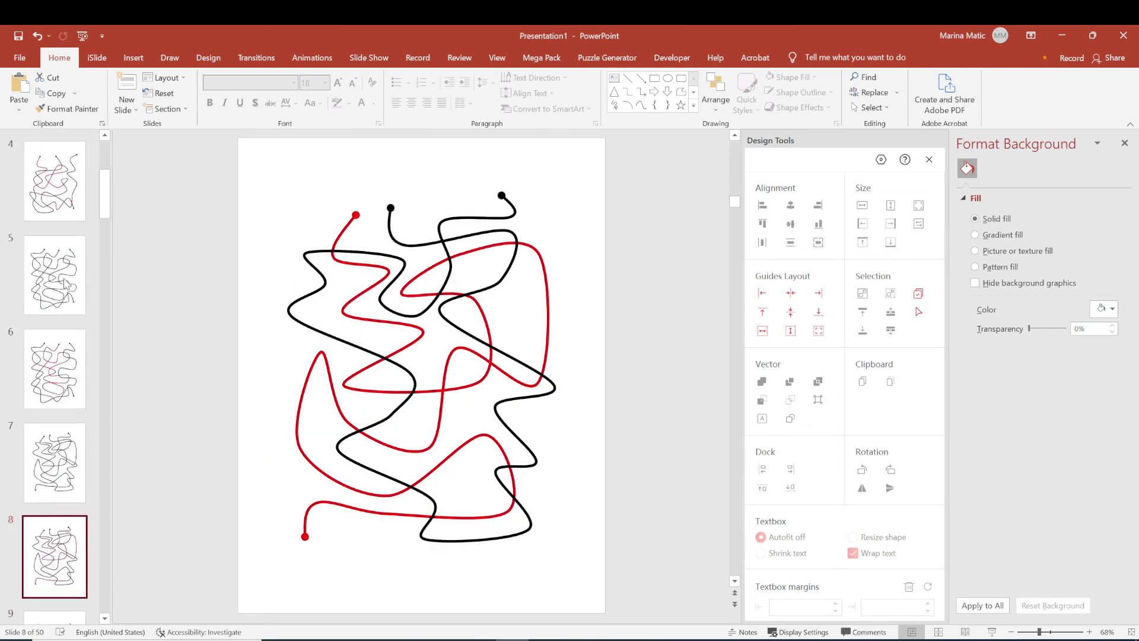
pyautogui.press('Down')
pyautogui.press('Down')
pyautogui.press('Down')
pyautogui.press('Down')
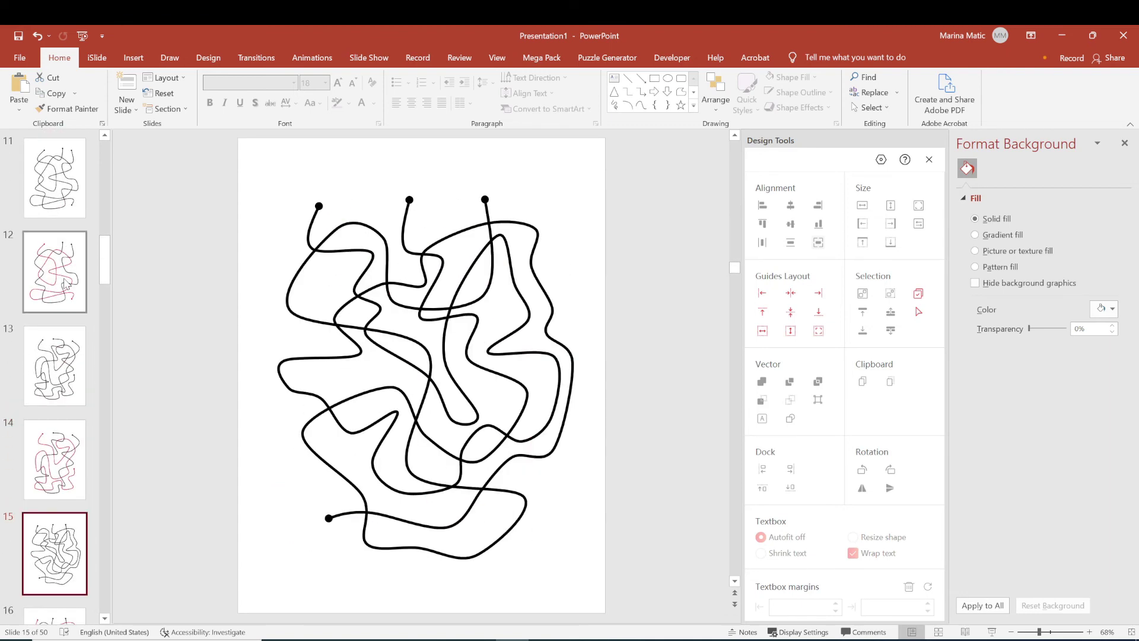
pyautogui.press('Down')
pyautogui.press('Down')
pyautogui.press('Up')
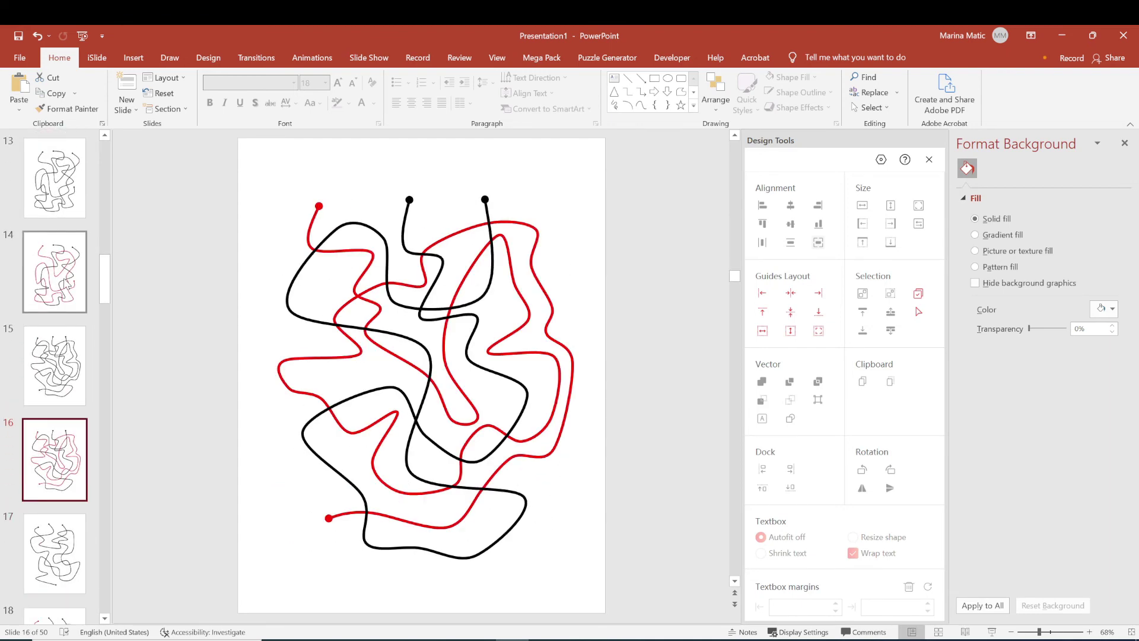
pyautogui.click(65, 362)
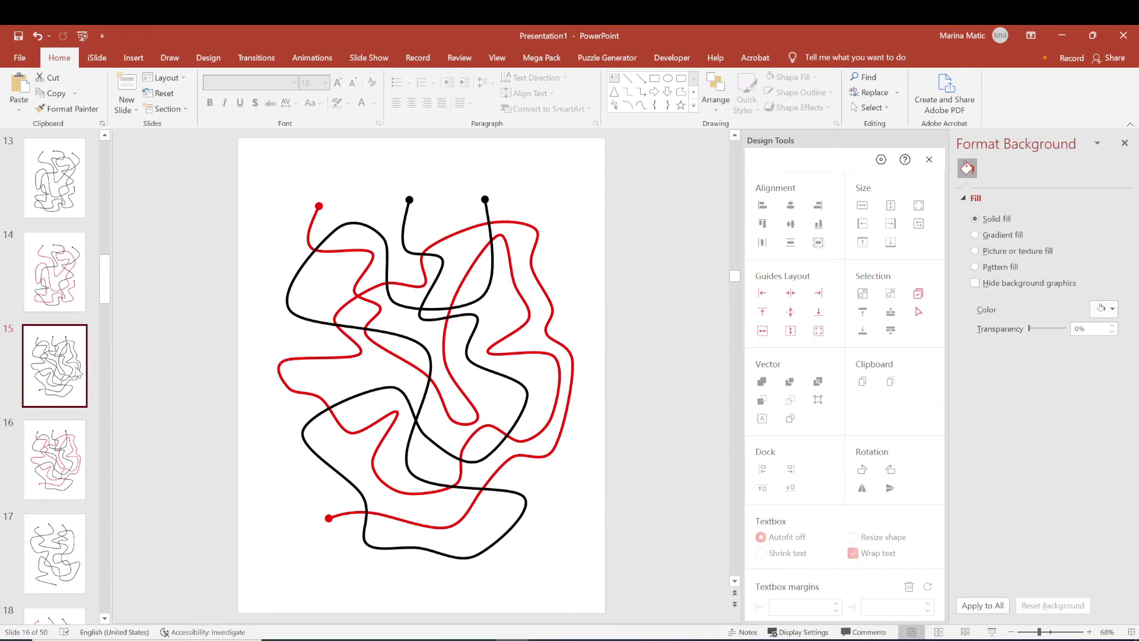
pyautogui.click(70, 445)
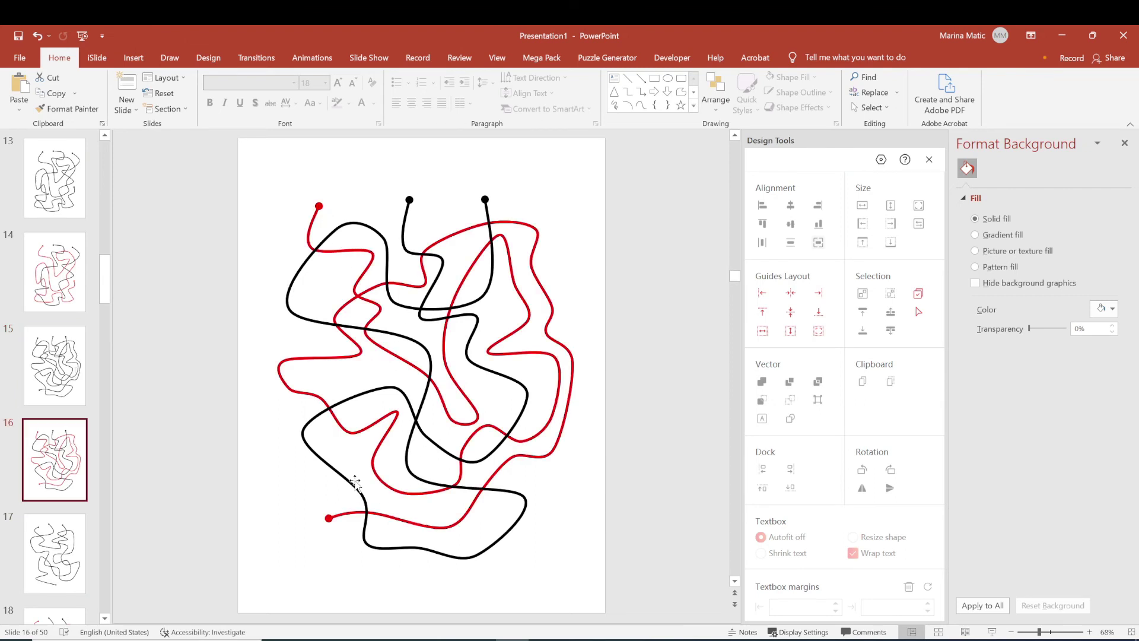
# - Continue reviewing slides 17, 21 and 22, ending on slide 23's black maze
pyautogui.click(59, 549)
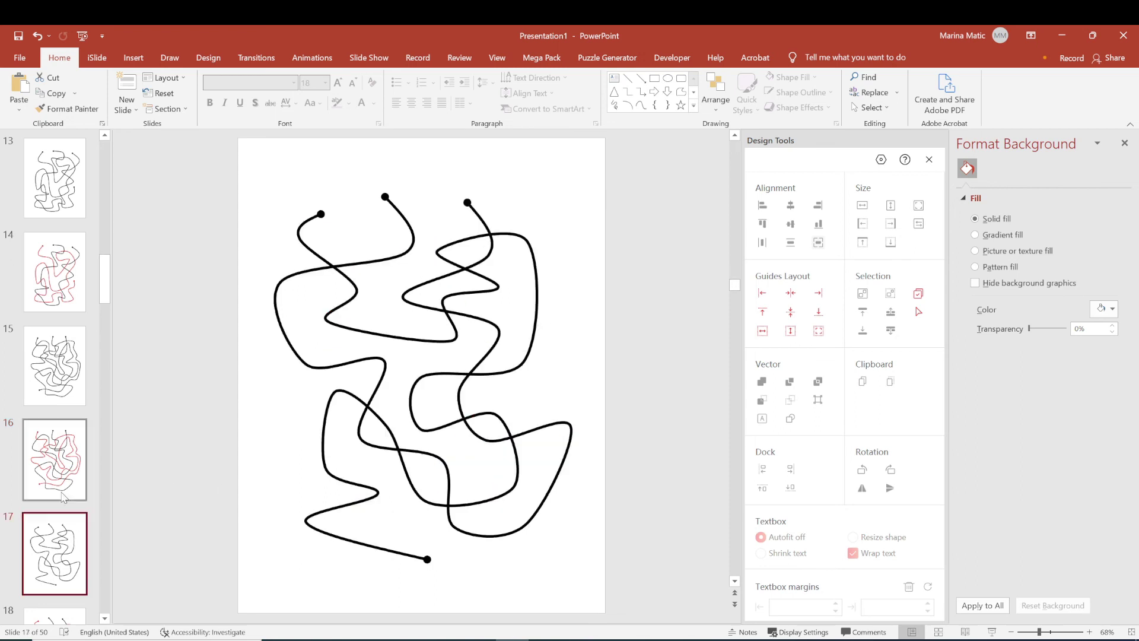
pyautogui.scroll(-3, 63, 498)
pyautogui.scroll(-2, 62, 497)
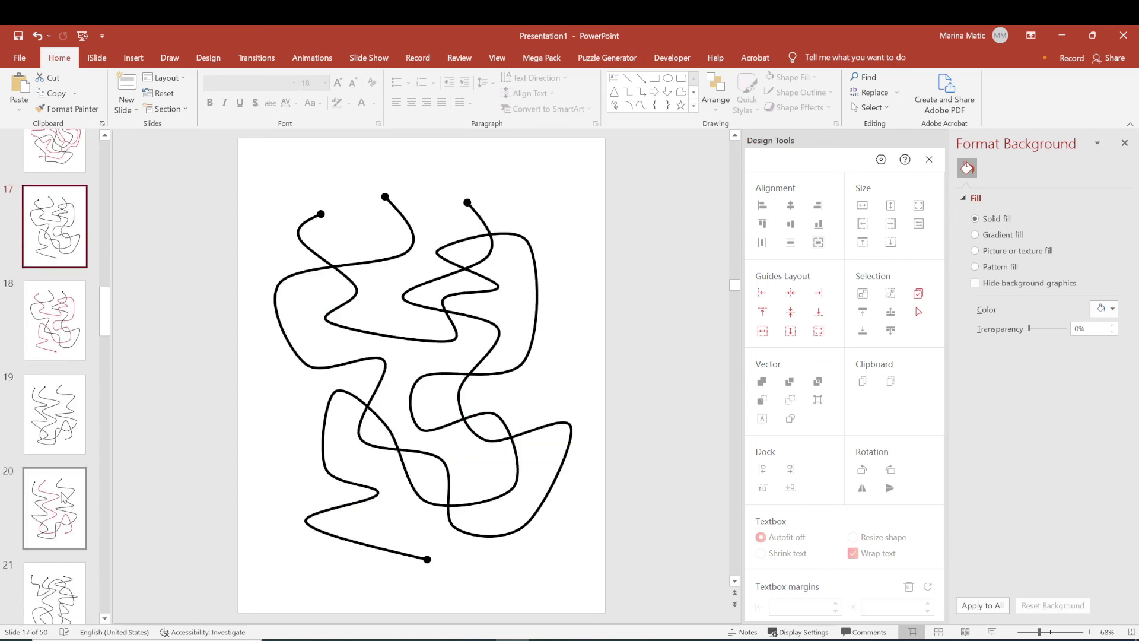
pyautogui.scroll(-3, 63, 497)
pyautogui.click(72, 457)
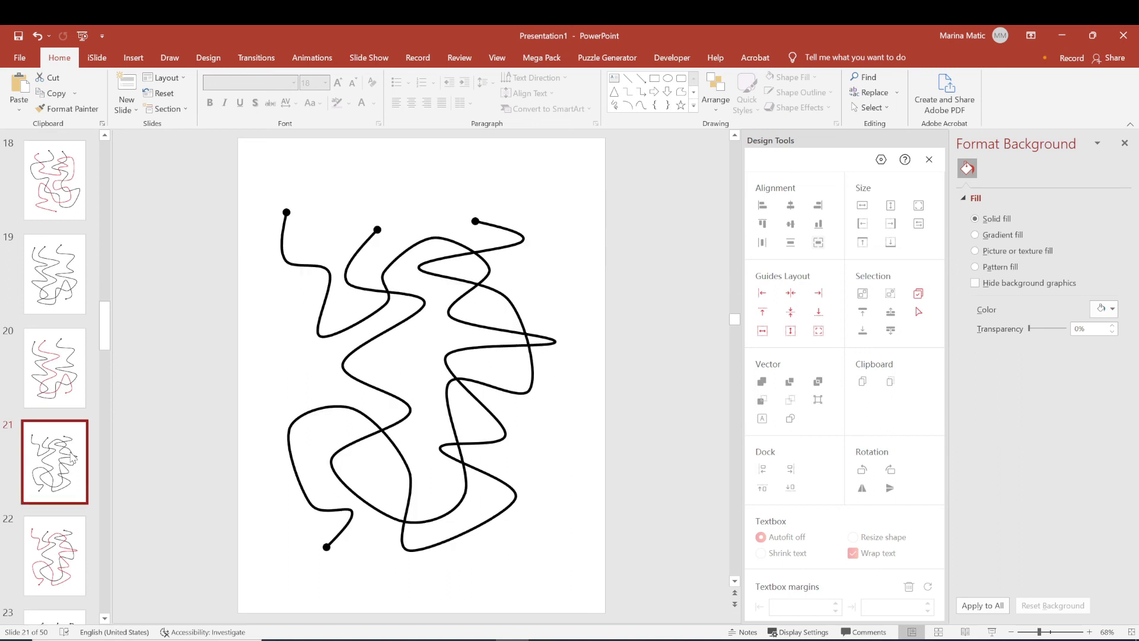
pyautogui.click(65, 551)
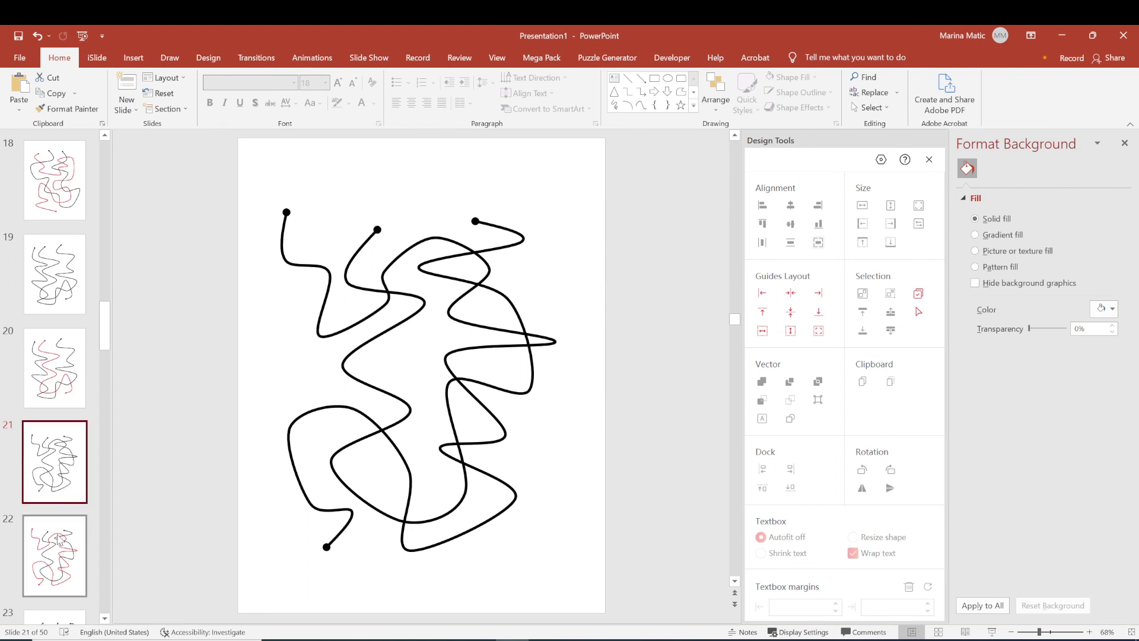
pyautogui.scroll(-2, 65, 549)
pyautogui.click(66, 548)
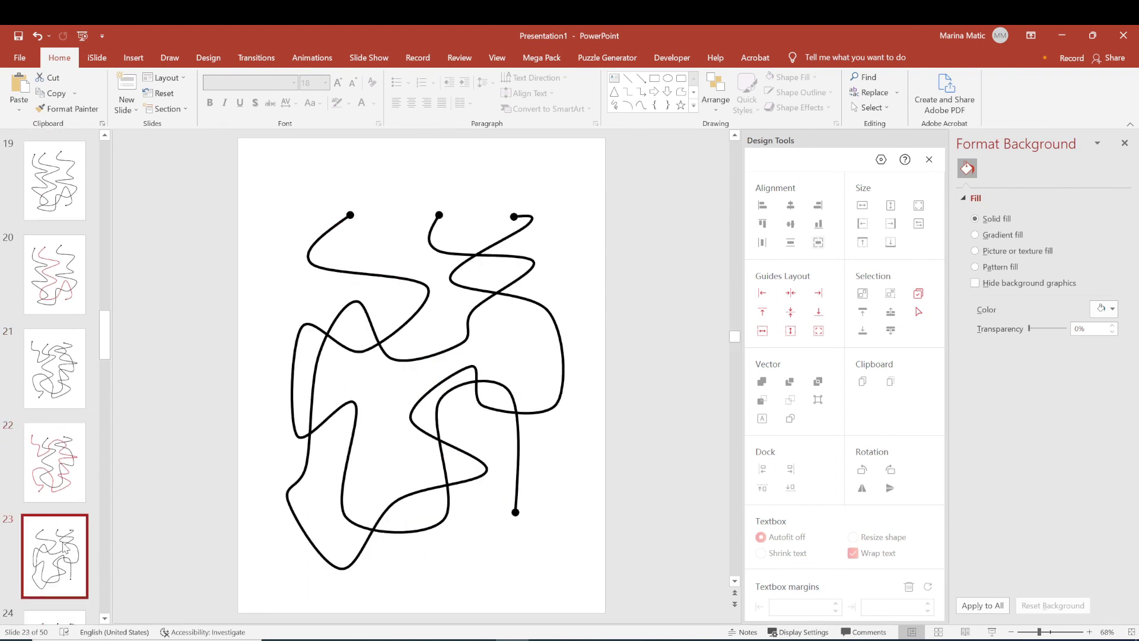
pyautogui.scroll(-2, 65, 549)
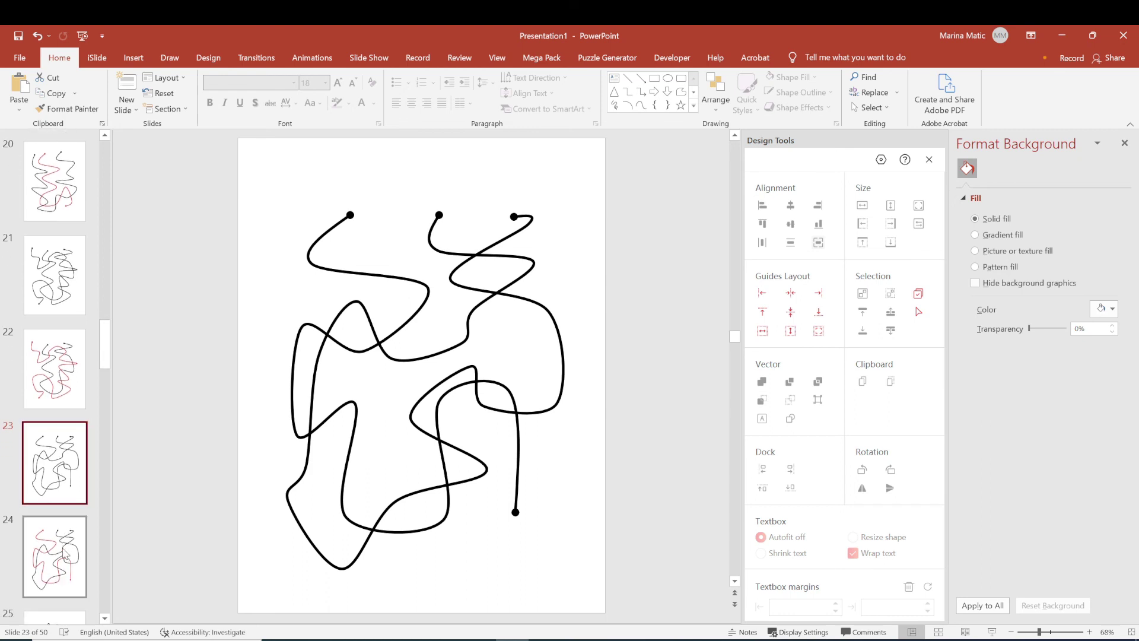